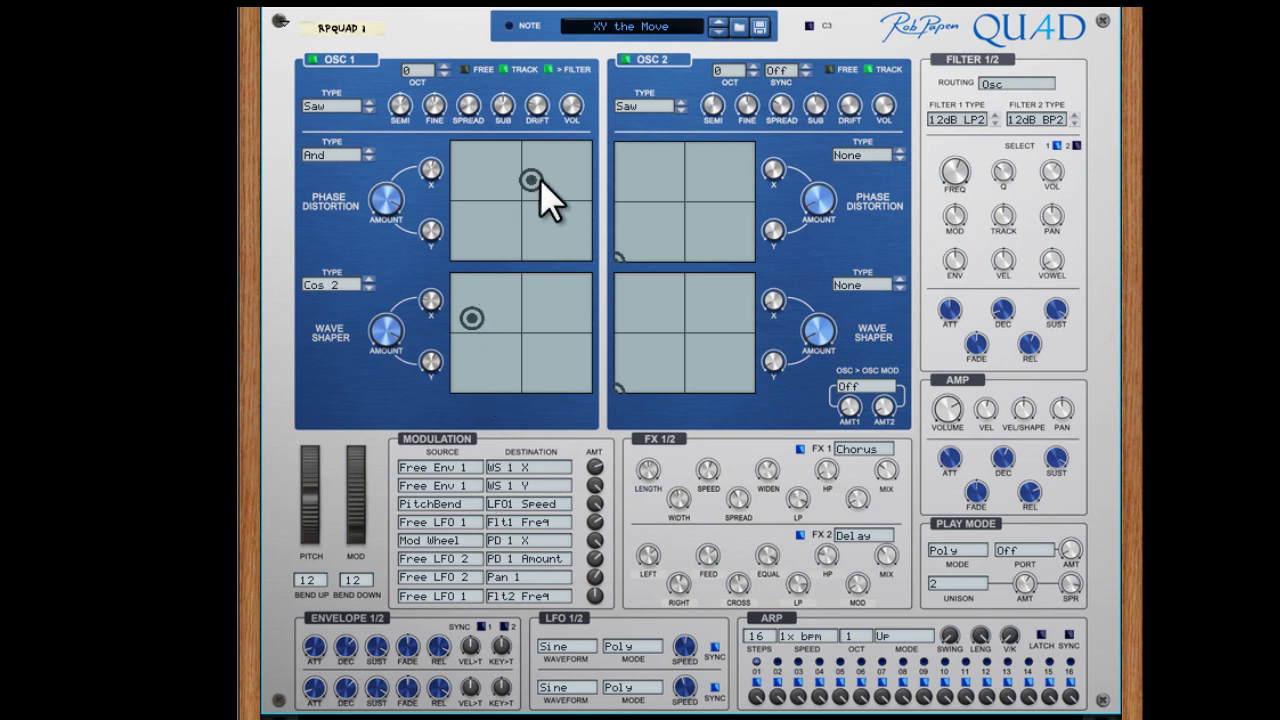
# Sweep oscillator 1's phase-distortion point across its XY pad
pyautogui.moveTo(538, 184)
pyautogui.mouseDown()
pyautogui.moveTo(555, 208)
pyautogui.moveTo(535, 229)
pyautogui.moveTo(510, 204)
pyautogui.moveTo(507, 171)
pyautogui.moveTo(537, 170)
pyautogui.moveTo(526, 178)
pyautogui.mouseUp()
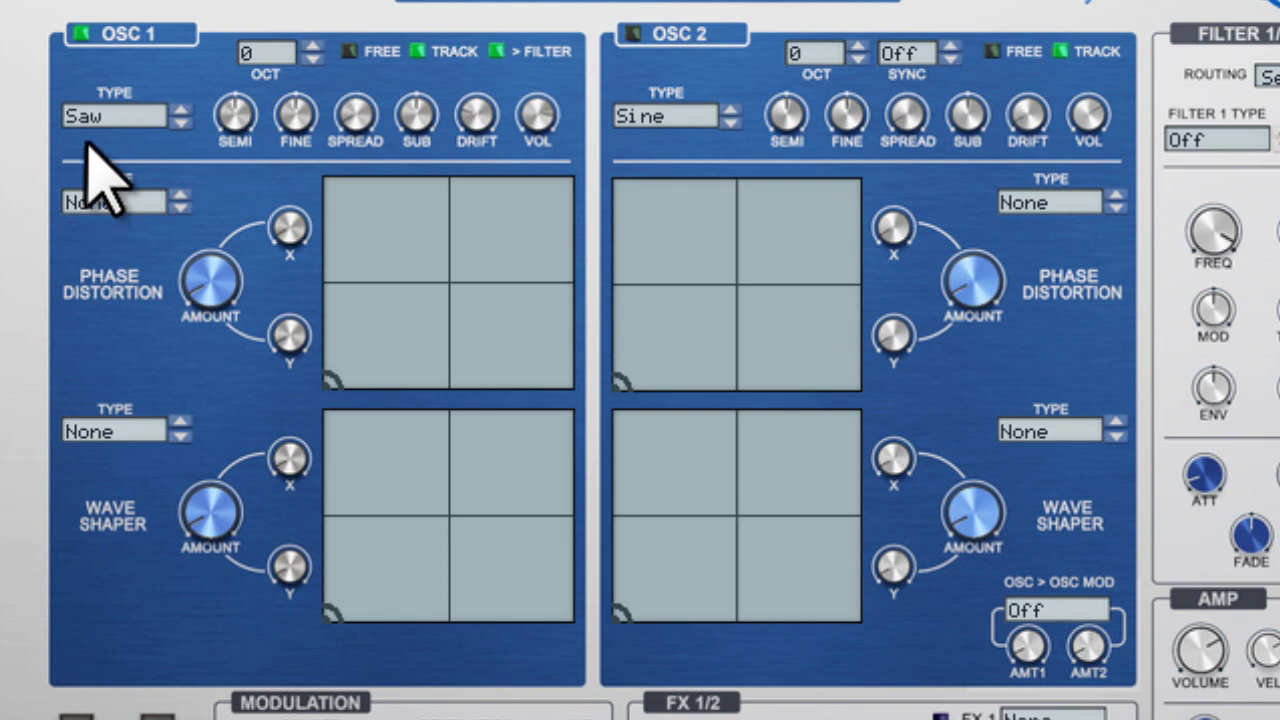
# Keep oscillator 1 on Saw, raise spread to about 91%, and return sub level to 100%
pyautogui.click(118, 116)
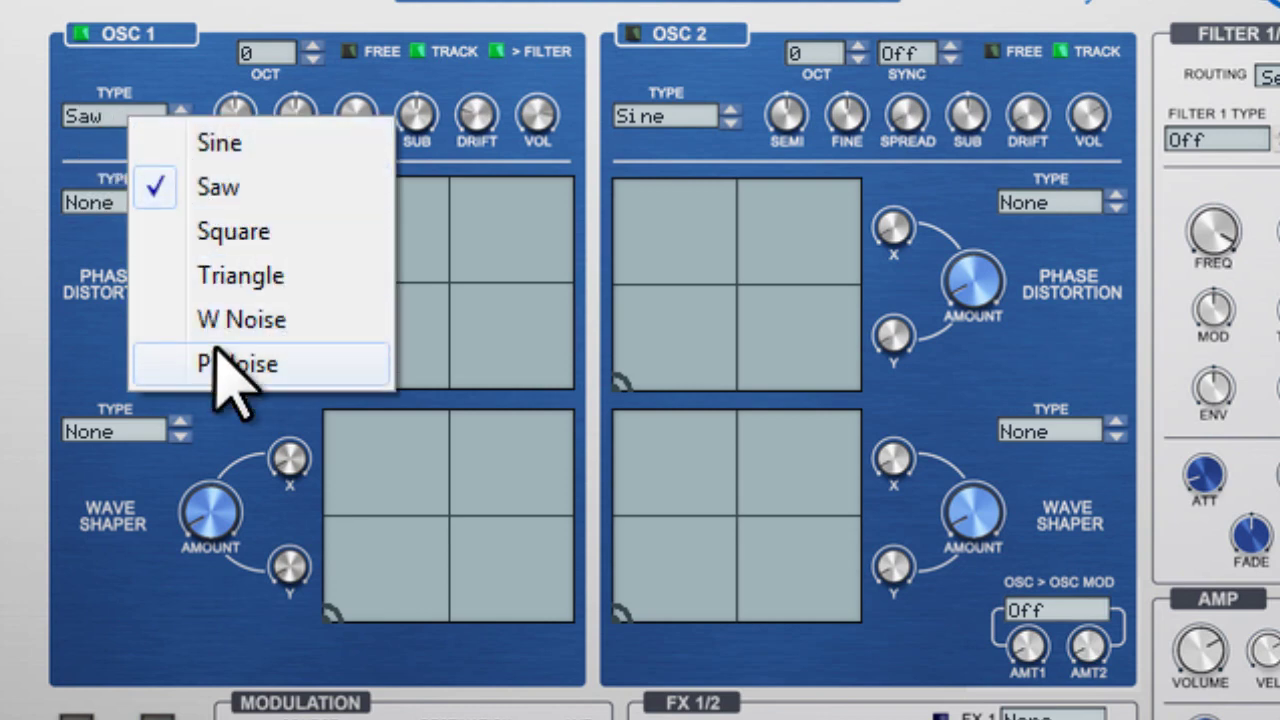
pyautogui.click(236, 186)
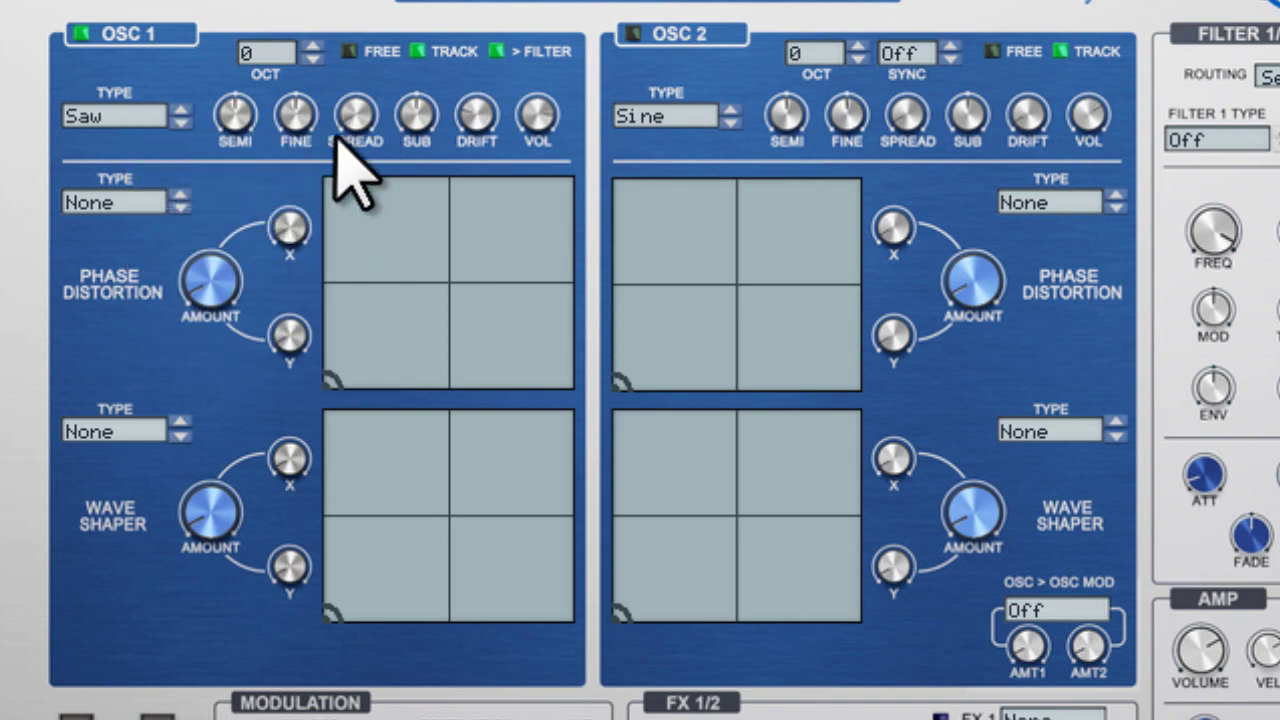
pyautogui.moveTo(343, 94); pyautogui.dragTo(362, 145)
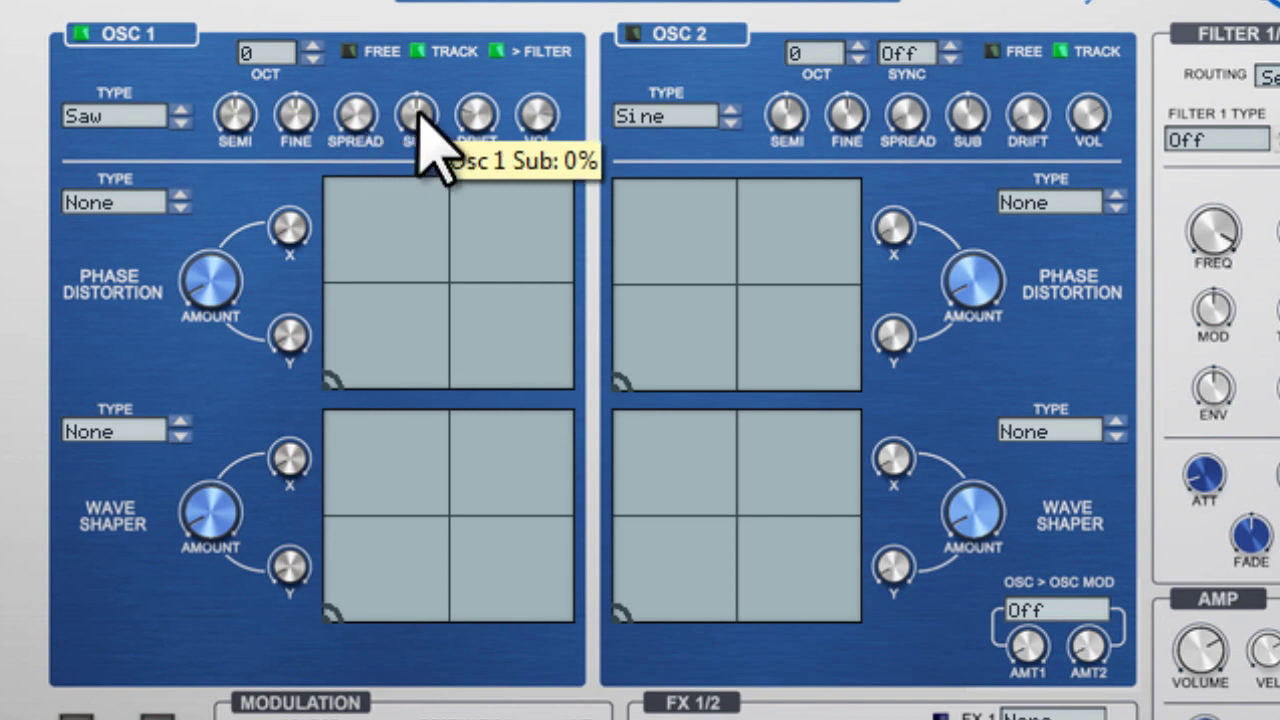
pyautogui.scroll(-3, 418, 148)
pyautogui.moveTo(418, 148); pyautogui.dragTo(425, 256)
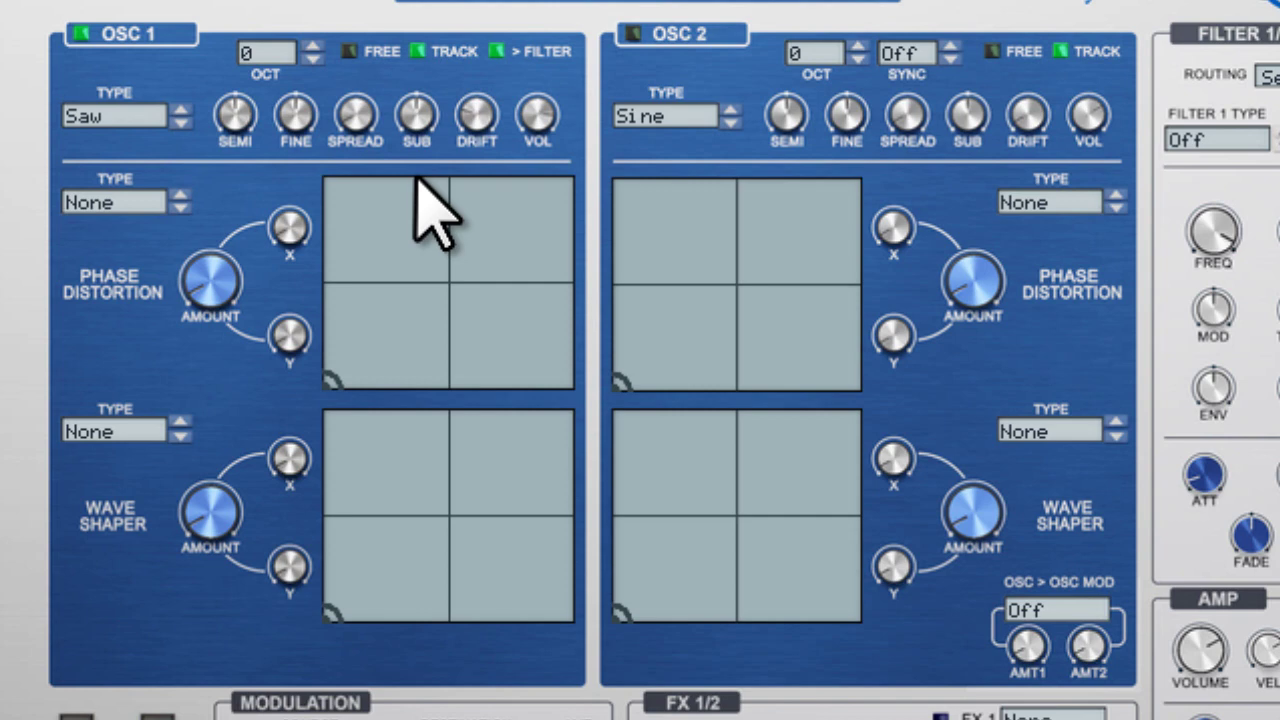
pyautogui.moveTo(429, 120); pyautogui.dragTo(422, 16)
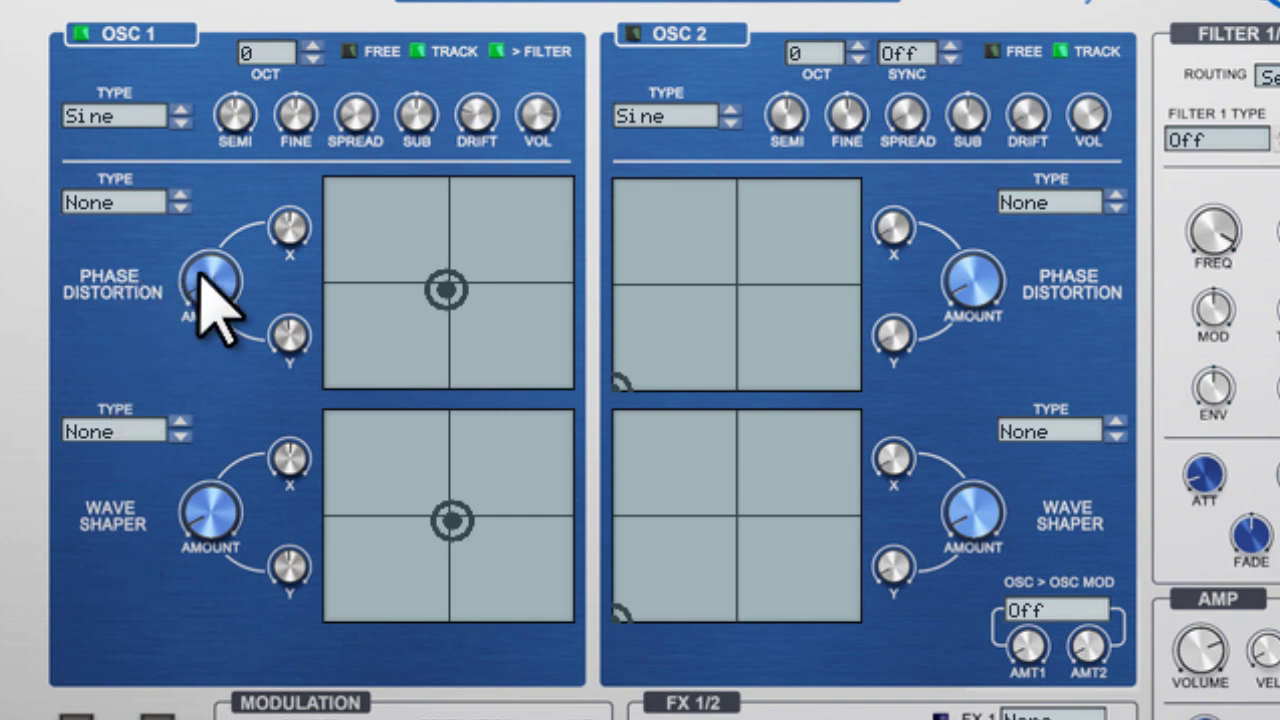
# Give oscillator 1 Fuzz phase distortion at 100% amount and move its pad point
pyautogui.moveTo(229, 289)
pyautogui.click(127, 205)
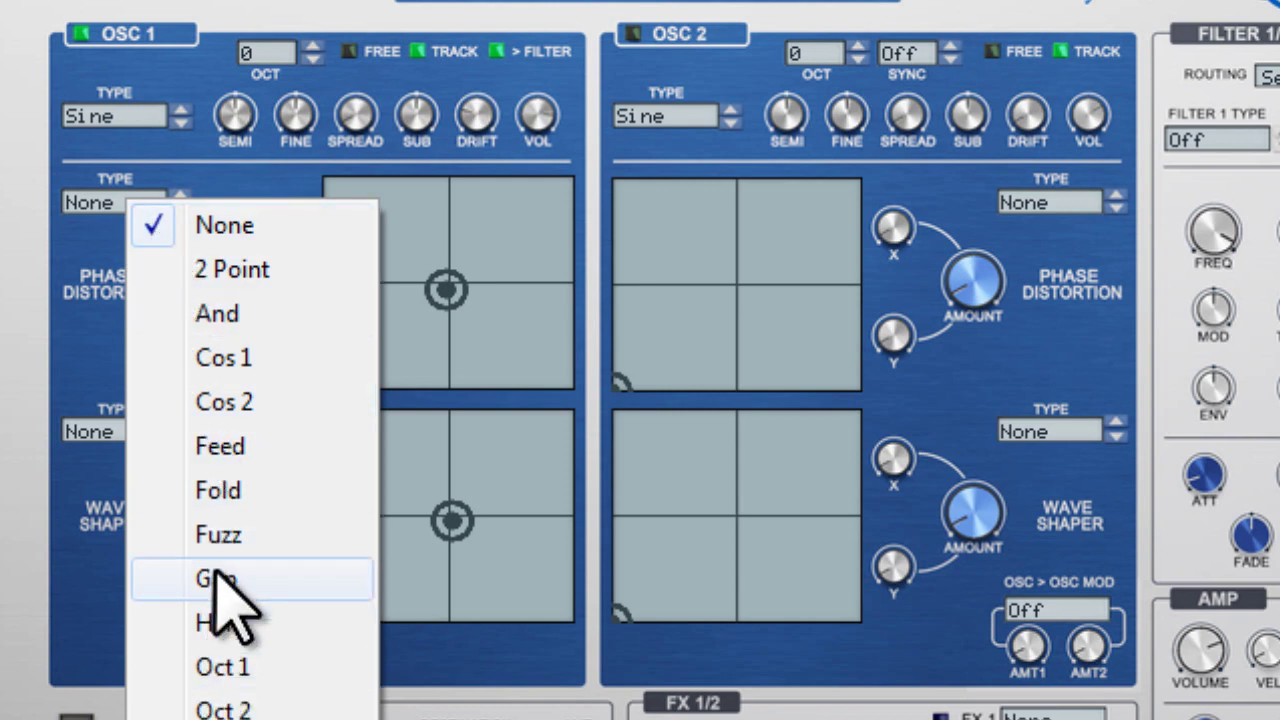
pyautogui.click(290, 534)
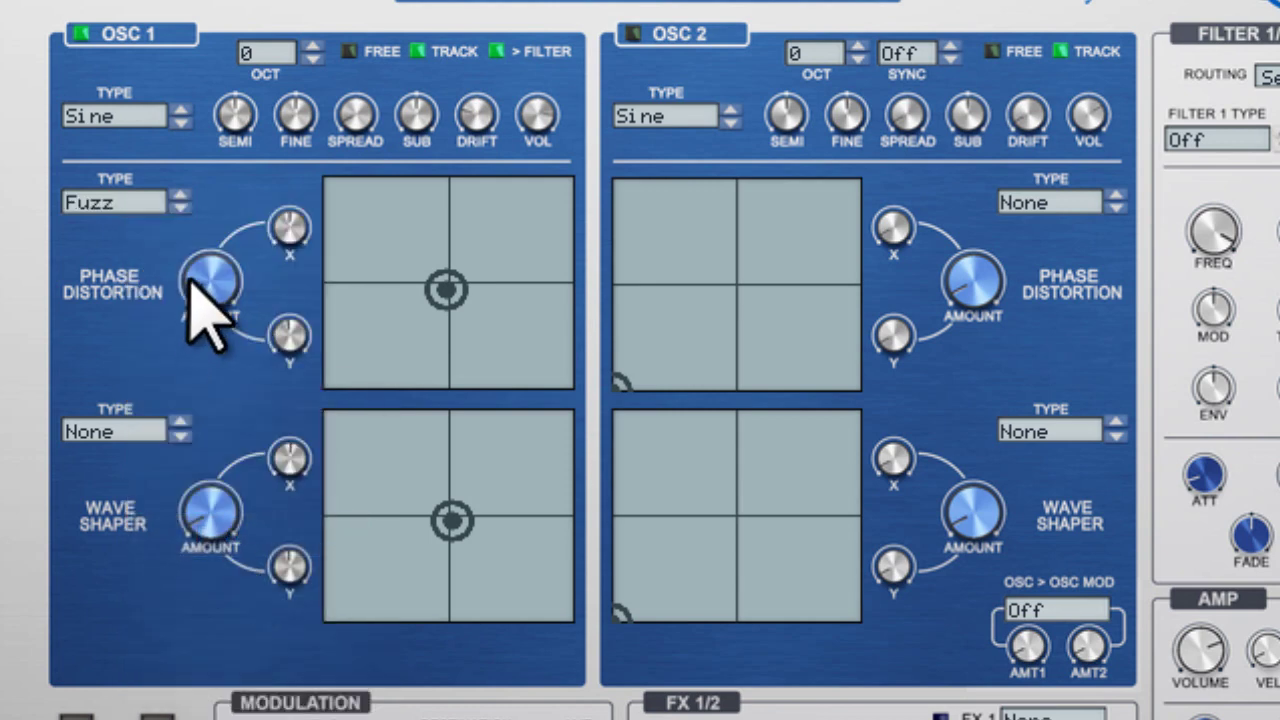
pyautogui.moveTo(195, 282); pyautogui.dragTo(262, 140)
pyautogui.moveTo(428, 283); pyautogui.dragTo(510, 206)
# Add Oct 3 wave shaping at 100% with its point raised, and set phase distortion to 92%
pyautogui.click(112, 428)
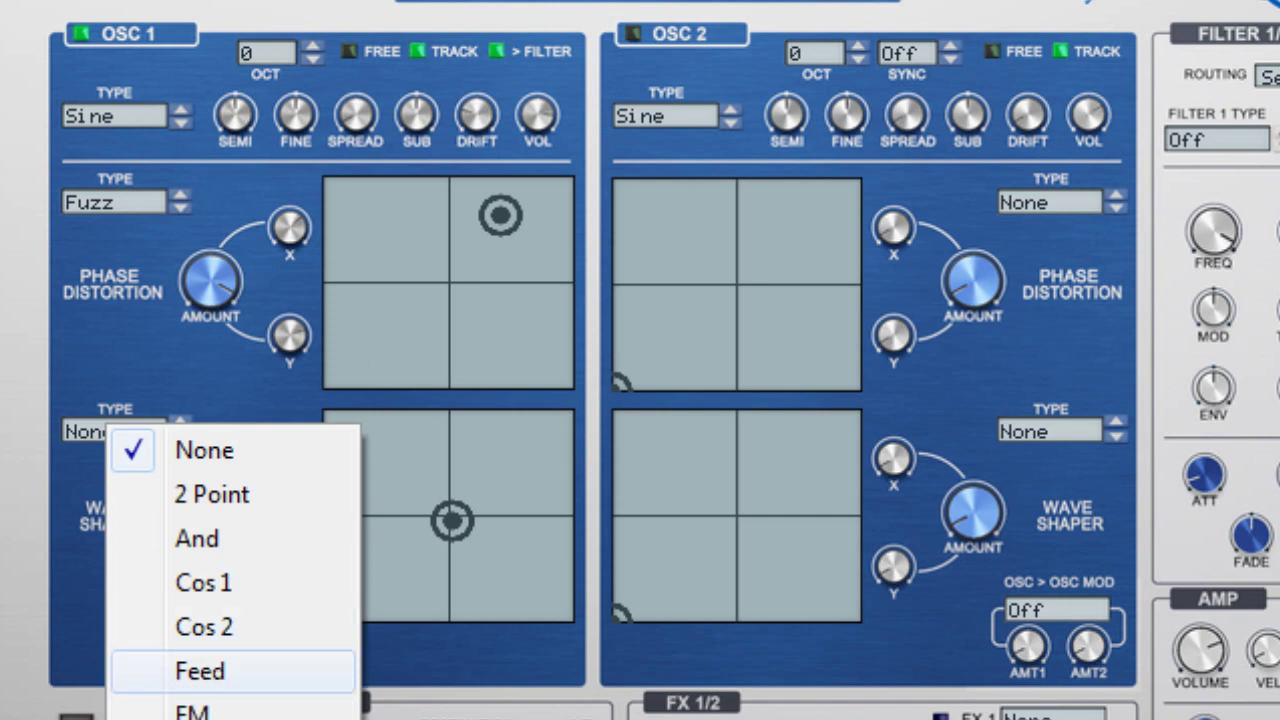
pyautogui.click(210, 719)
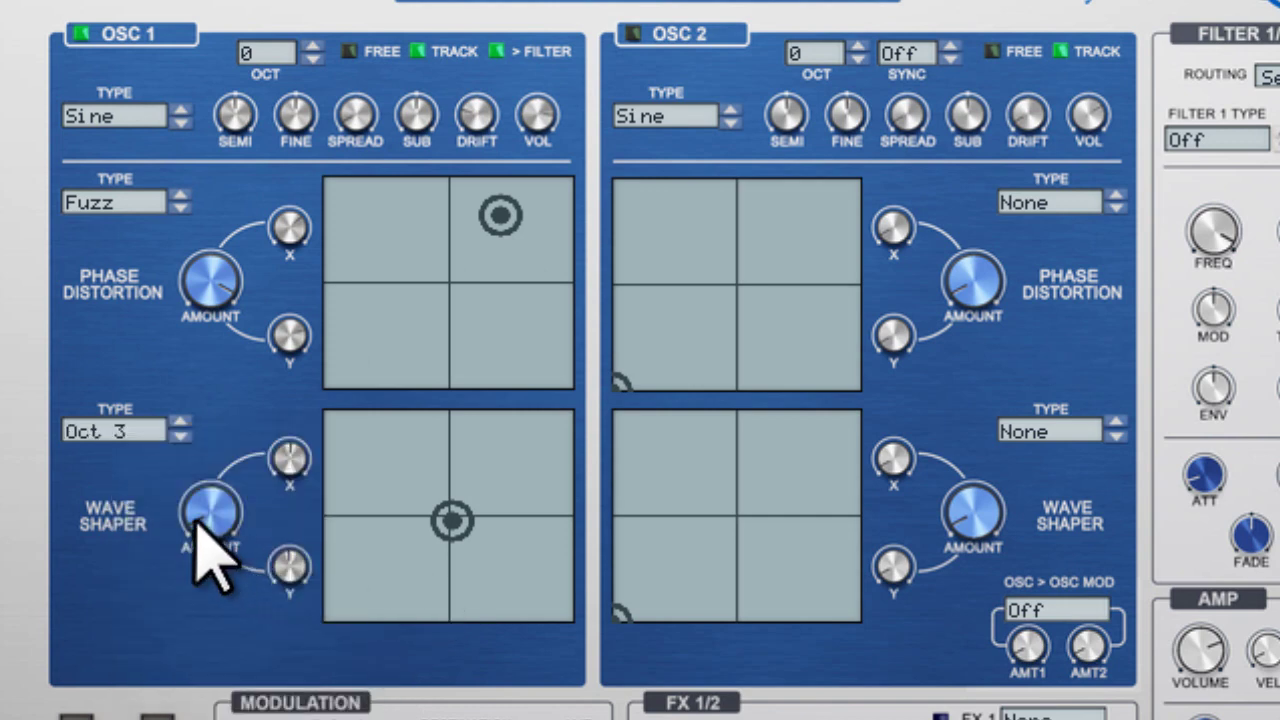
pyautogui.moveTo(196, 496); pyautogui.dragTo(266, 400)
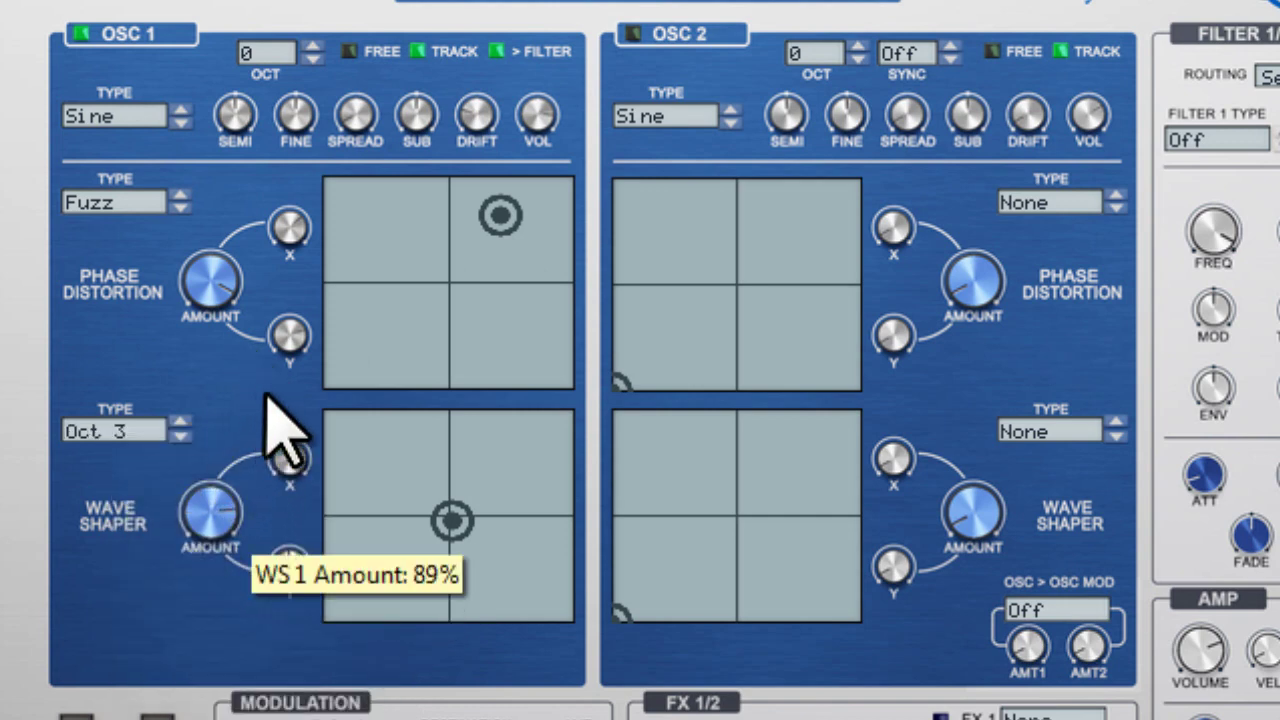
pyautogui.moveTo(450, 517); pyautogui.dragTo(476, 472)
pyautogui.moveTo(215, 558); pyautogui.dragTo(249, 415)
pyautogui.moveTo(233, 296); pyautogui.dragTo(251, 320)
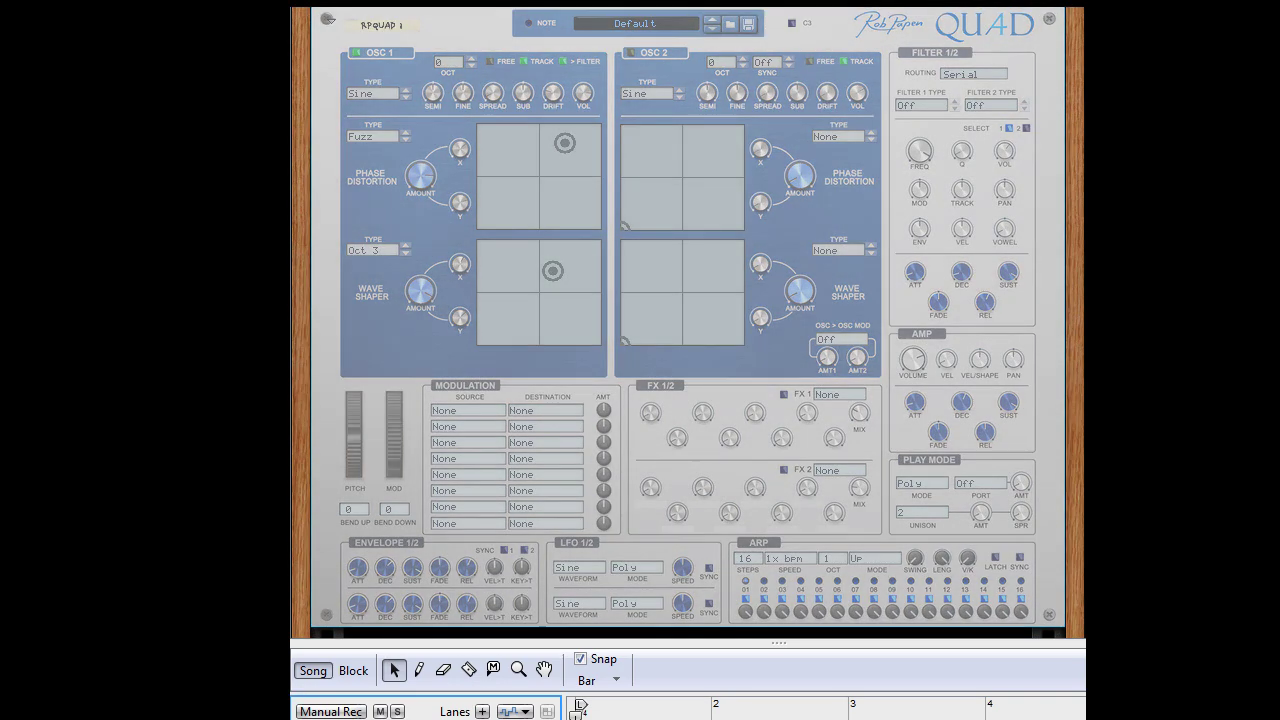
# Nudge oscillator 1's Fuzz phase-distortion point within the upper-right of its pad
pyautogui.moveTo(556, 150); pyautogui.dragTo(546, 189)
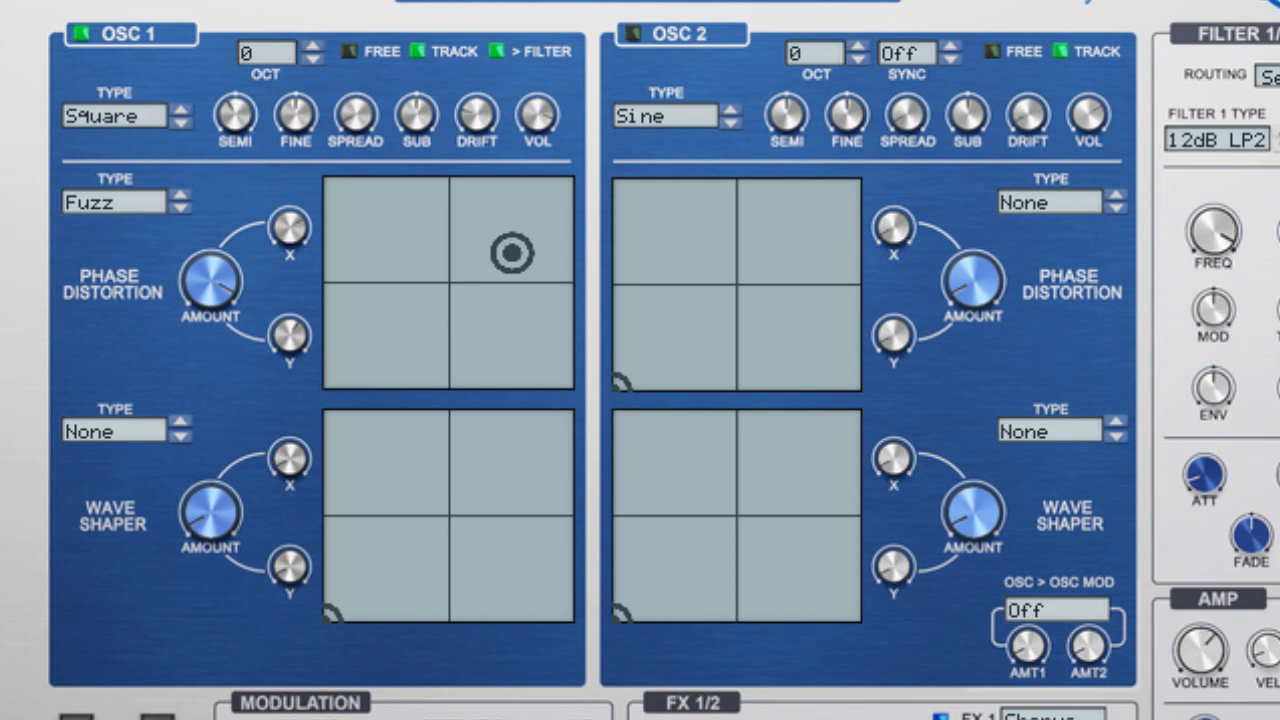
# Lower the phase-distortion point and sweep its amount from 0% back to 100%
pyautogui.moveTo(508, 250); pyautogui.dragTo(506, 278)
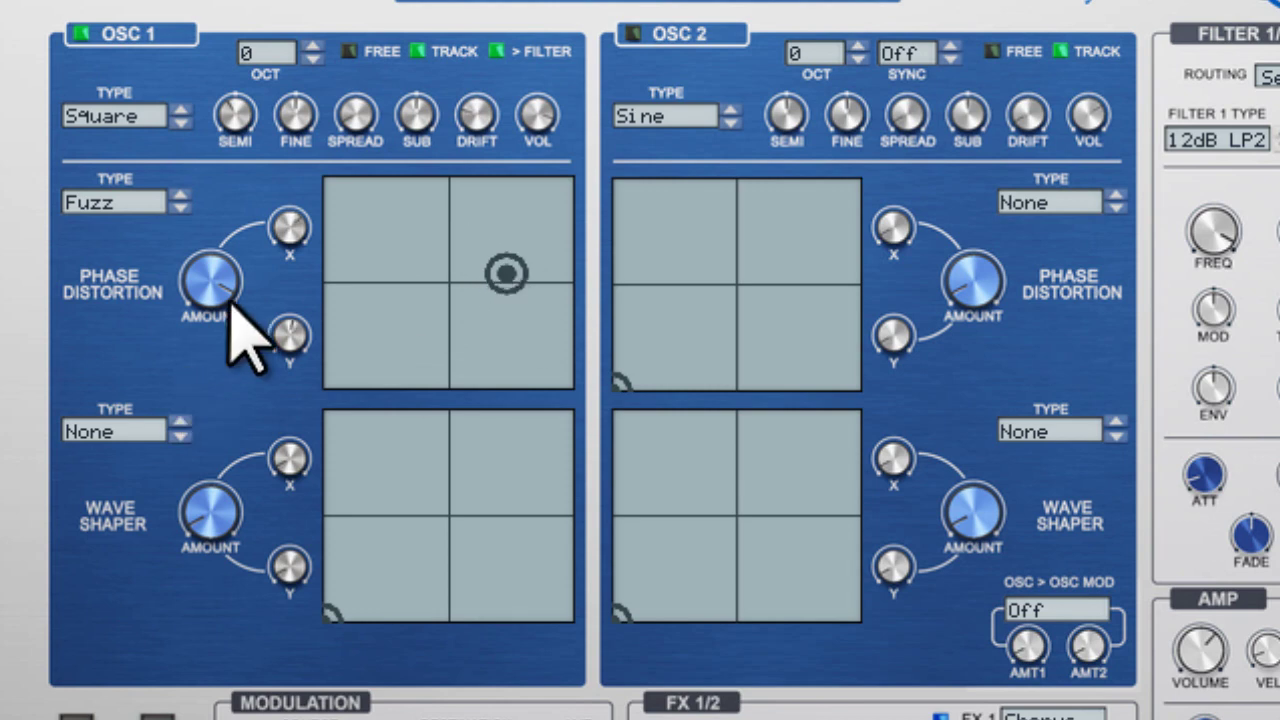
pyautogui.moveTo(220, 294); pyautogui.dragTo(251, 457)
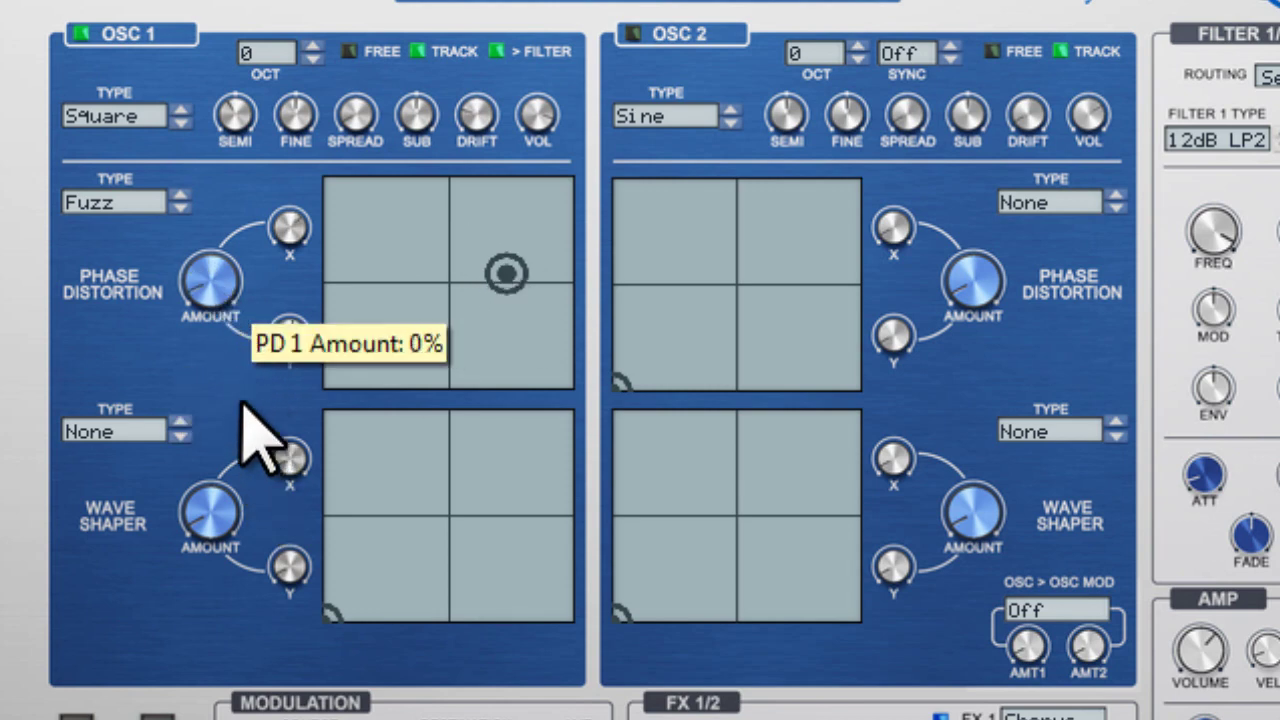
pyautogui.moveTo(242, 402); pyautogui.dragTo(265, 189)
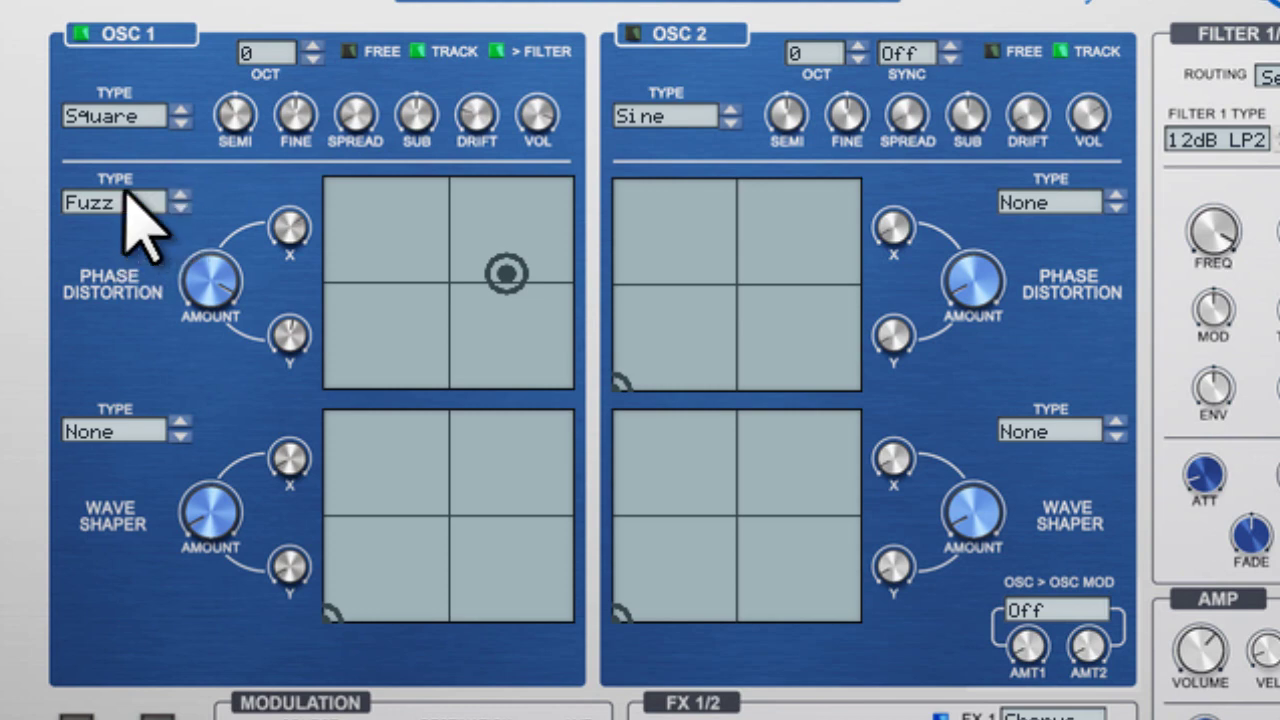
# Try Gap phase distortion, return to Fuzz, and turn wave-shaper amount up to 100%
pyautogui.click(126, 200)
pyautogui.click(205, 575)
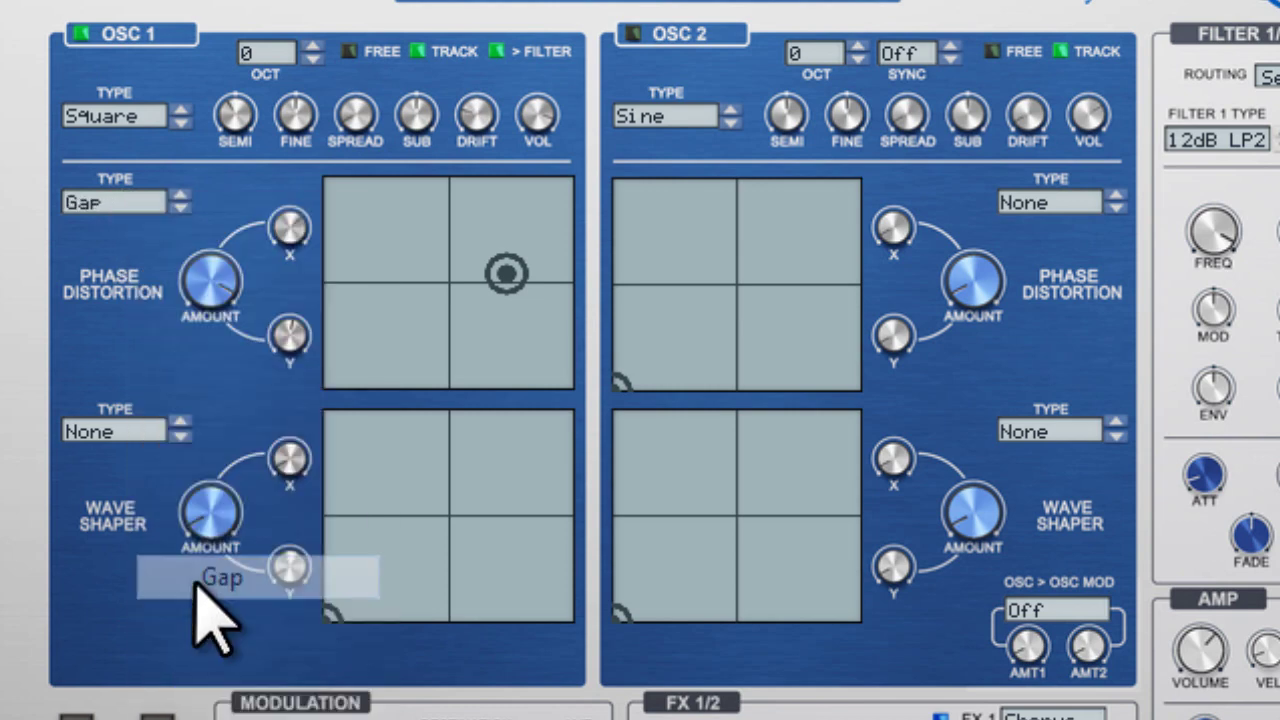
pyautogui.click(124, 202)
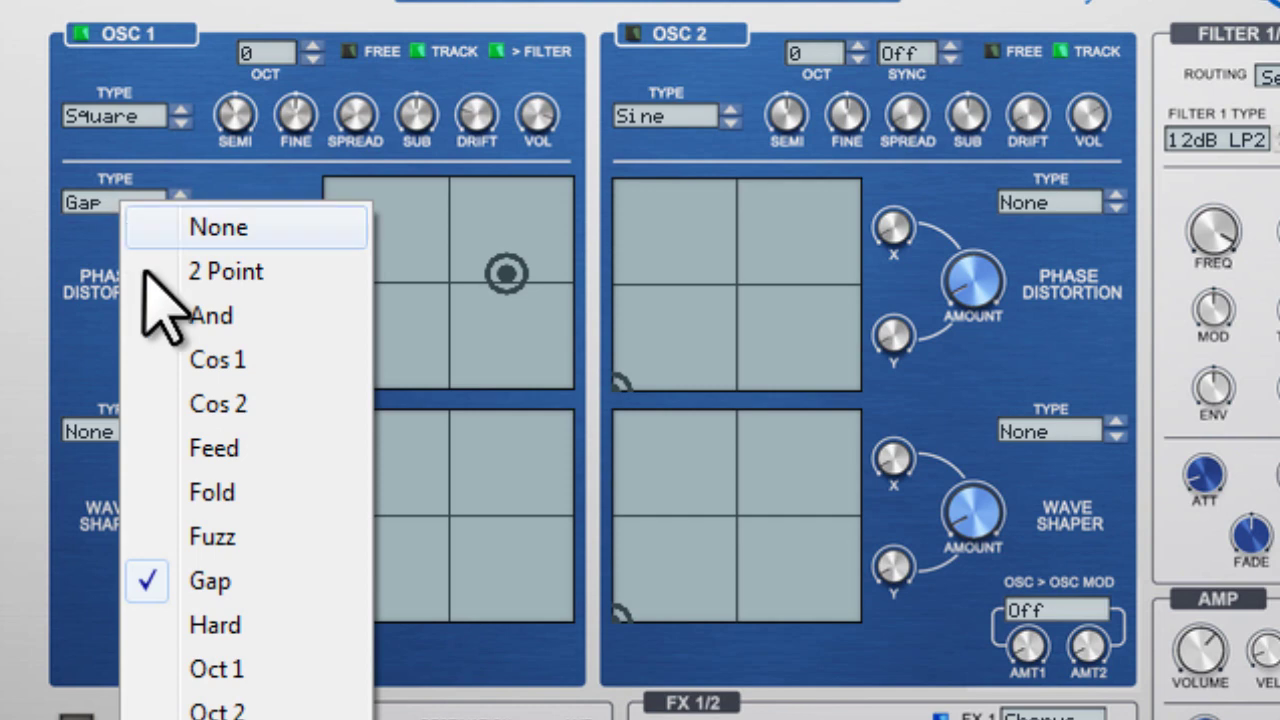
pyautogui.click(230, 534)
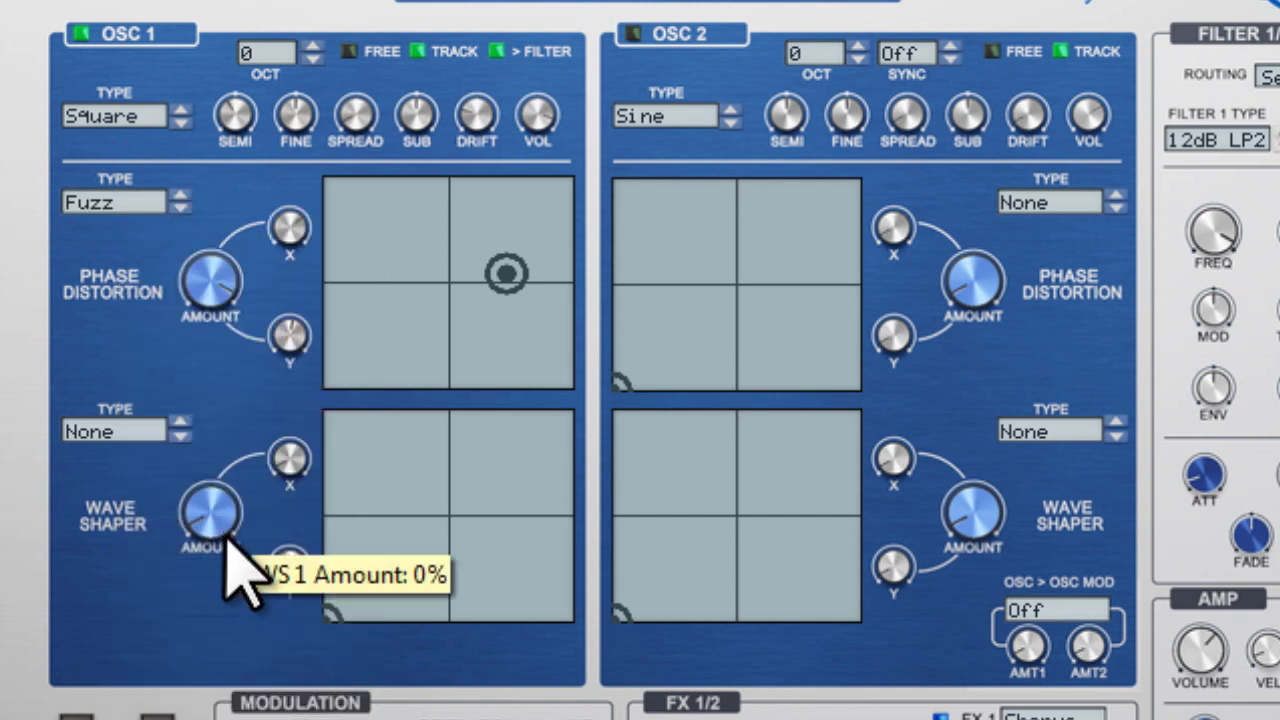
pyautogui.moveTo(217, 510); pyautogui.dragTo(220, 272)
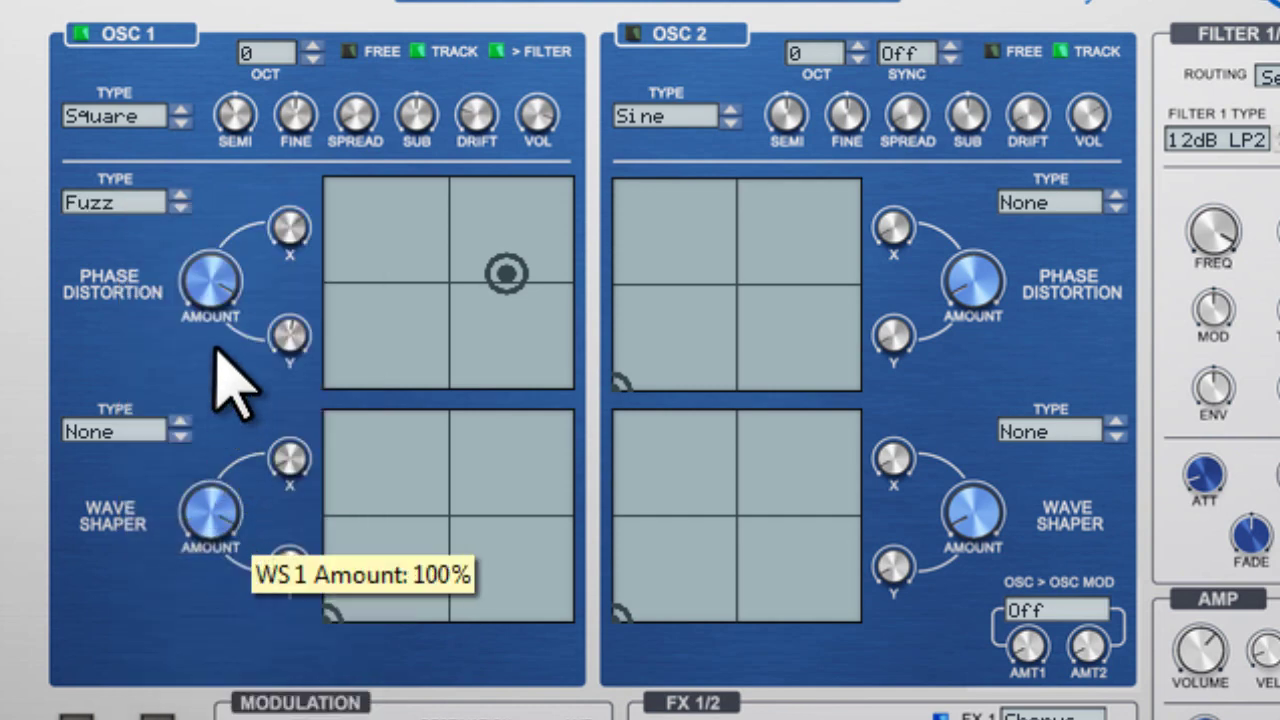
pyautogui.click(100, 431)
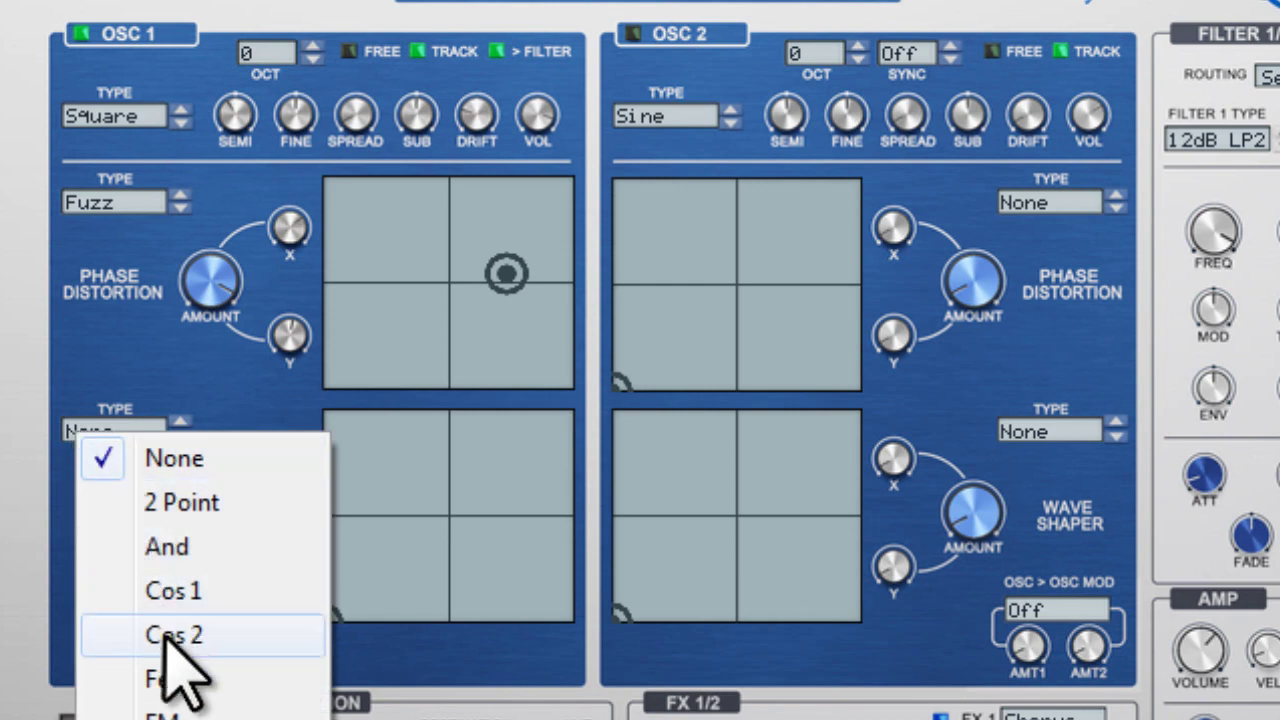
# Set the wave shaper to FM, amount around 77%, and reposition its XY point
pyautogui.click(165, 714)
pyautogui.moveTo(214, 523); pyautogui.dragTo(229, 663)
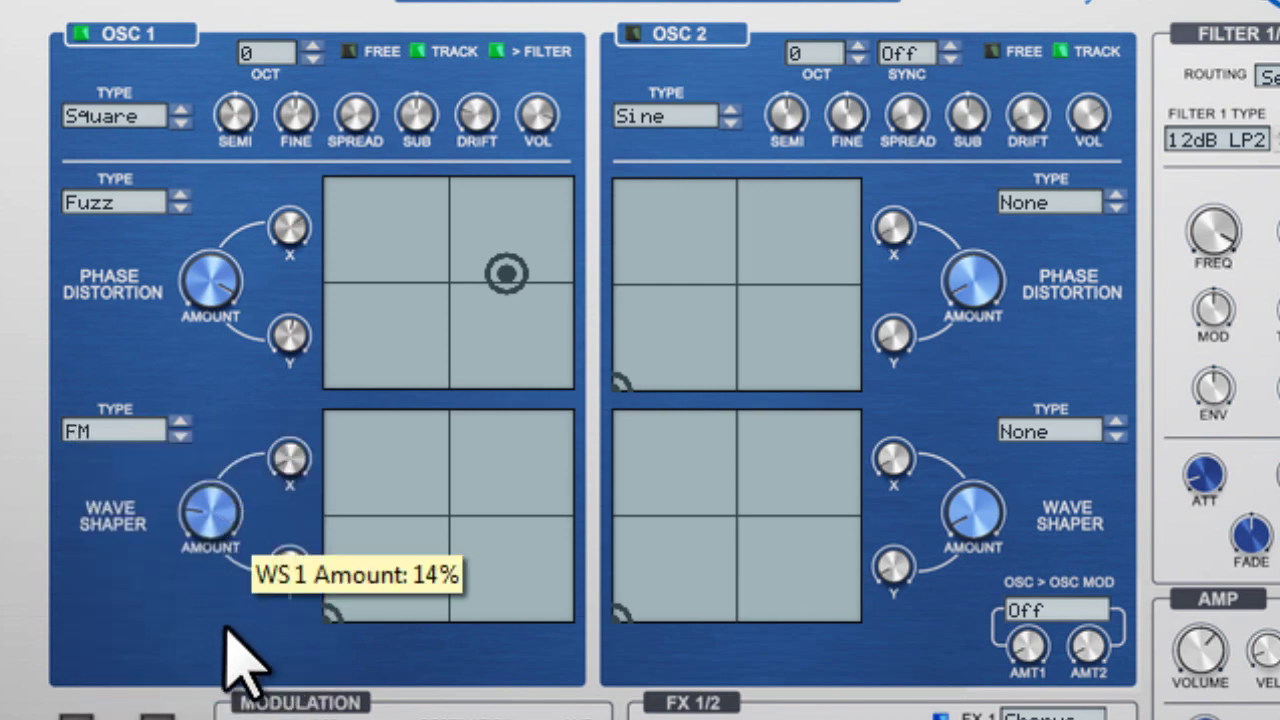
pyautogui.moveTo(330, 612); pyautogui.dragTo(460, 481)
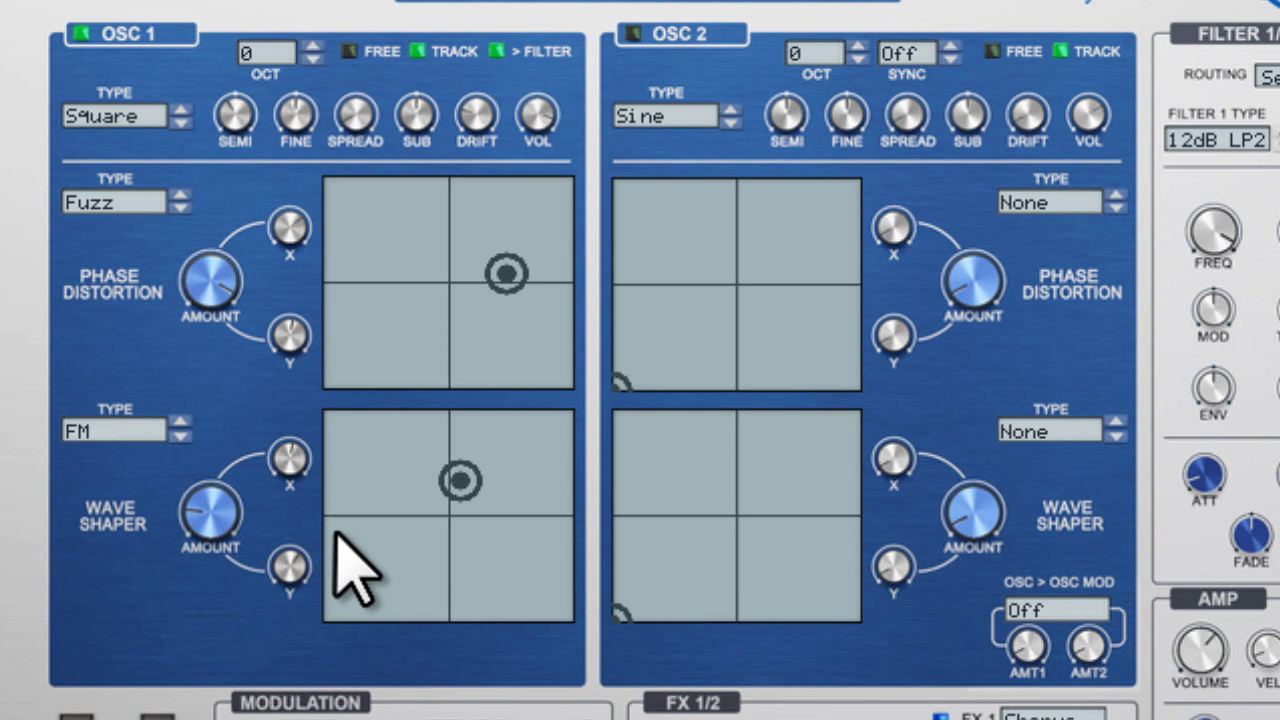
pyautogui.moveTo(232, 480); pyautogui.dragTo(239, 440)
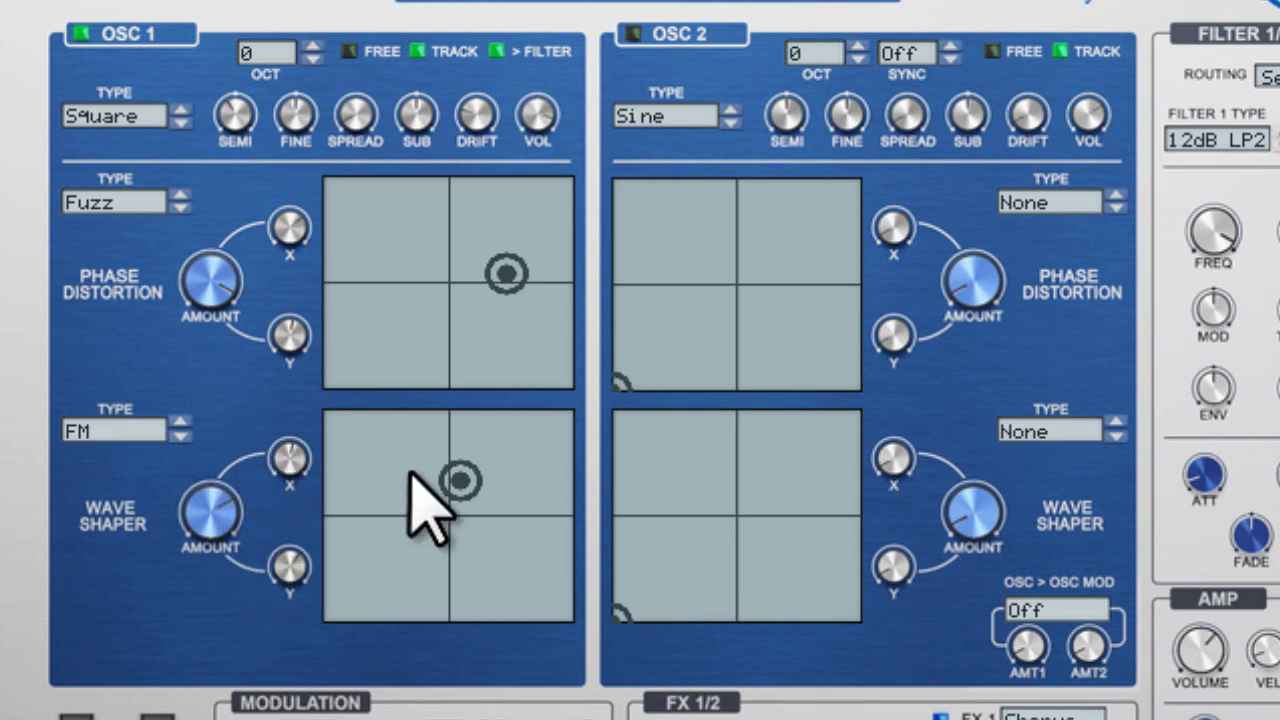
pyautogui.moveTo(460, 481); pyautogui.dragTo(418, 494)
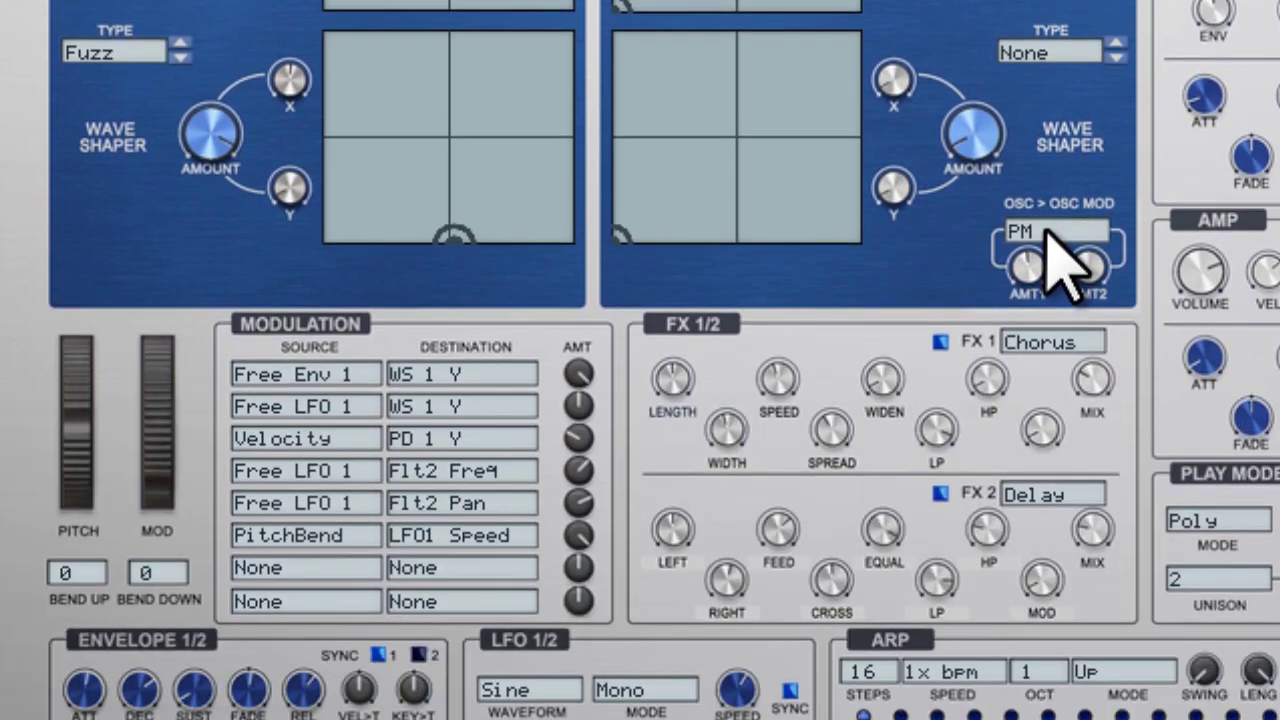
# Keep PM osc-to-osc modulation and raise oscillator 2's first modulation amount
pyautogui.click(1045, 609)
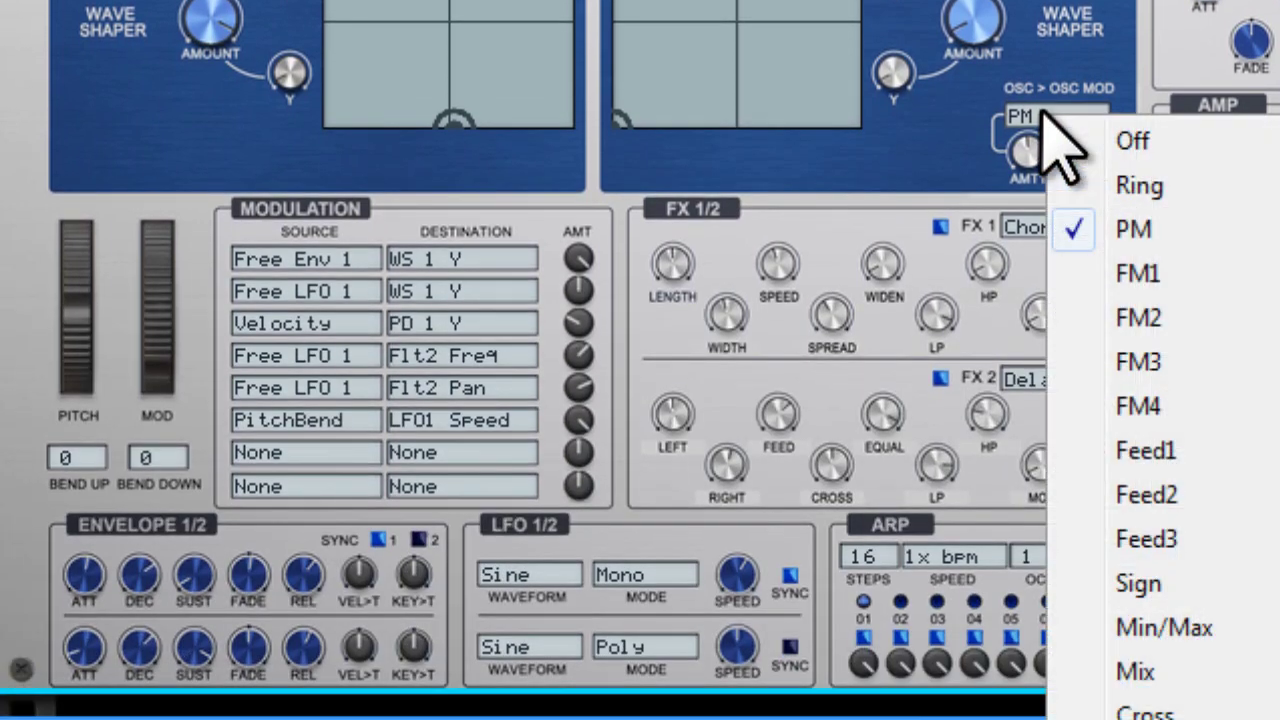
pyautogui.click(965, 155)
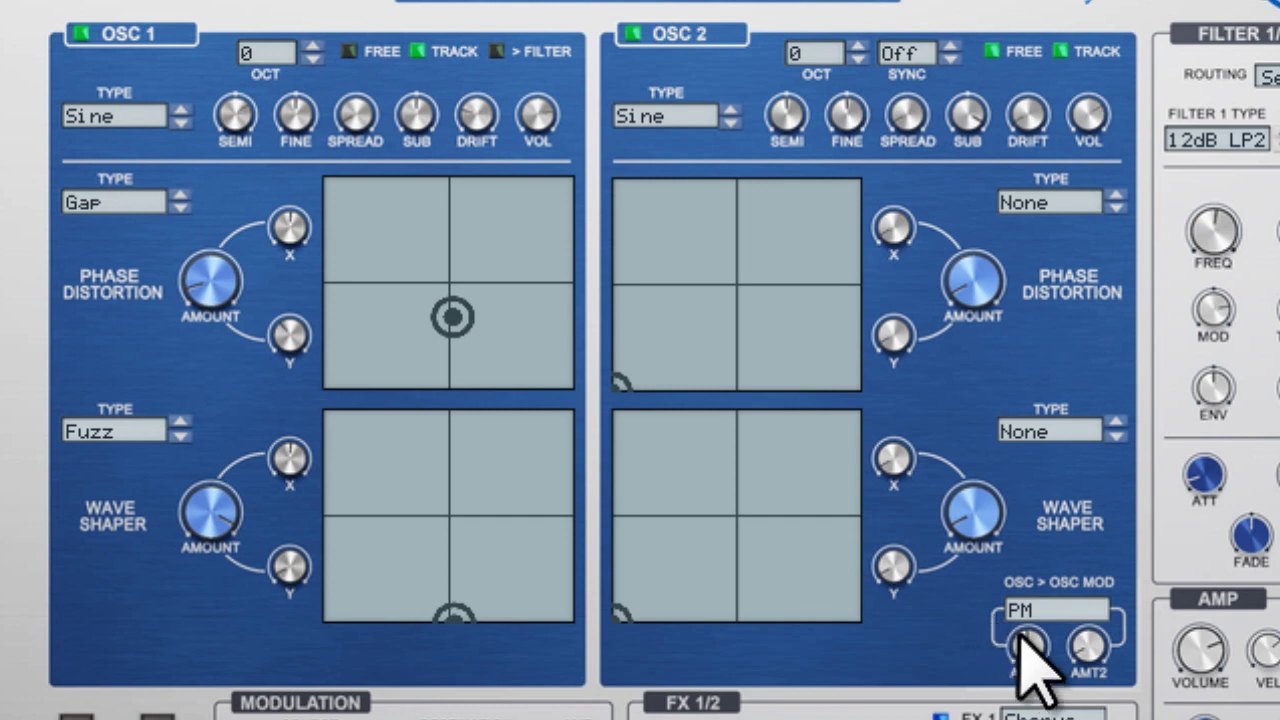
pyautogui.moveTo(1023, 633); pyautogui.dragTo(1026, 593)
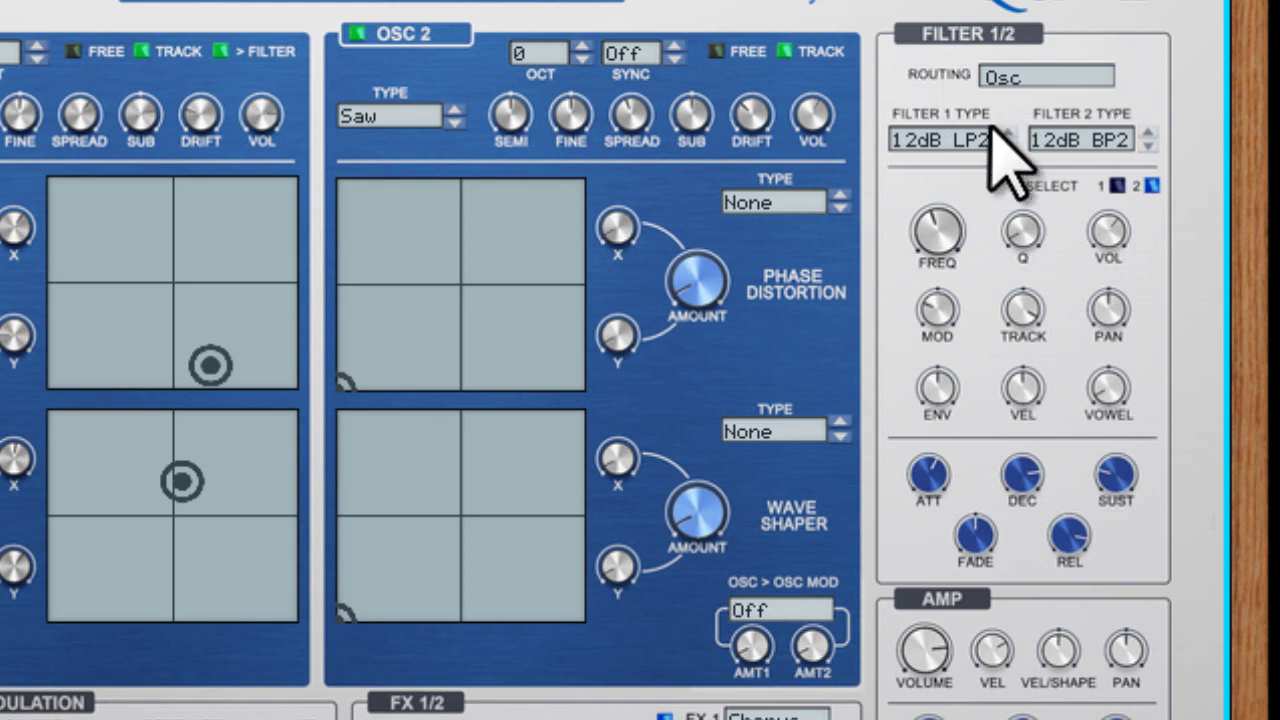
# Keep filter 1 on 12dB LP2 and show the Serial/Parallel/Osc routing choices
pyautogui.click(916, 142)
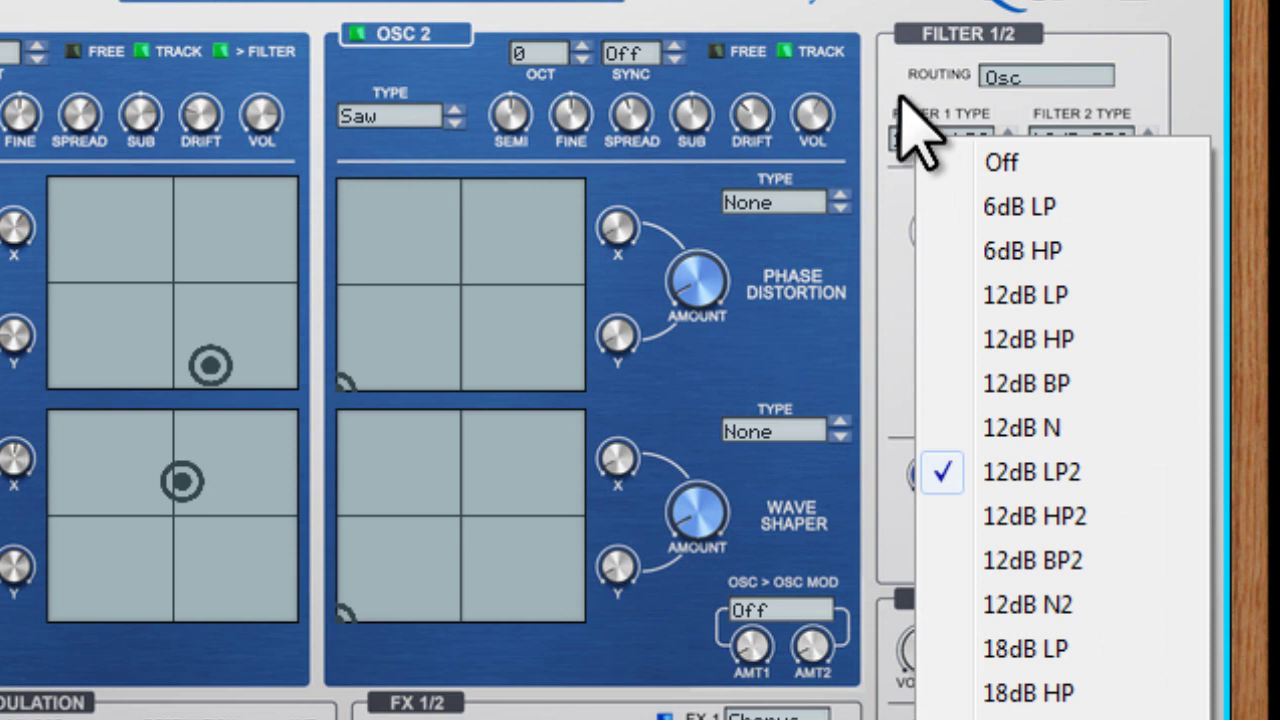
pyautogui.click(905, 95)
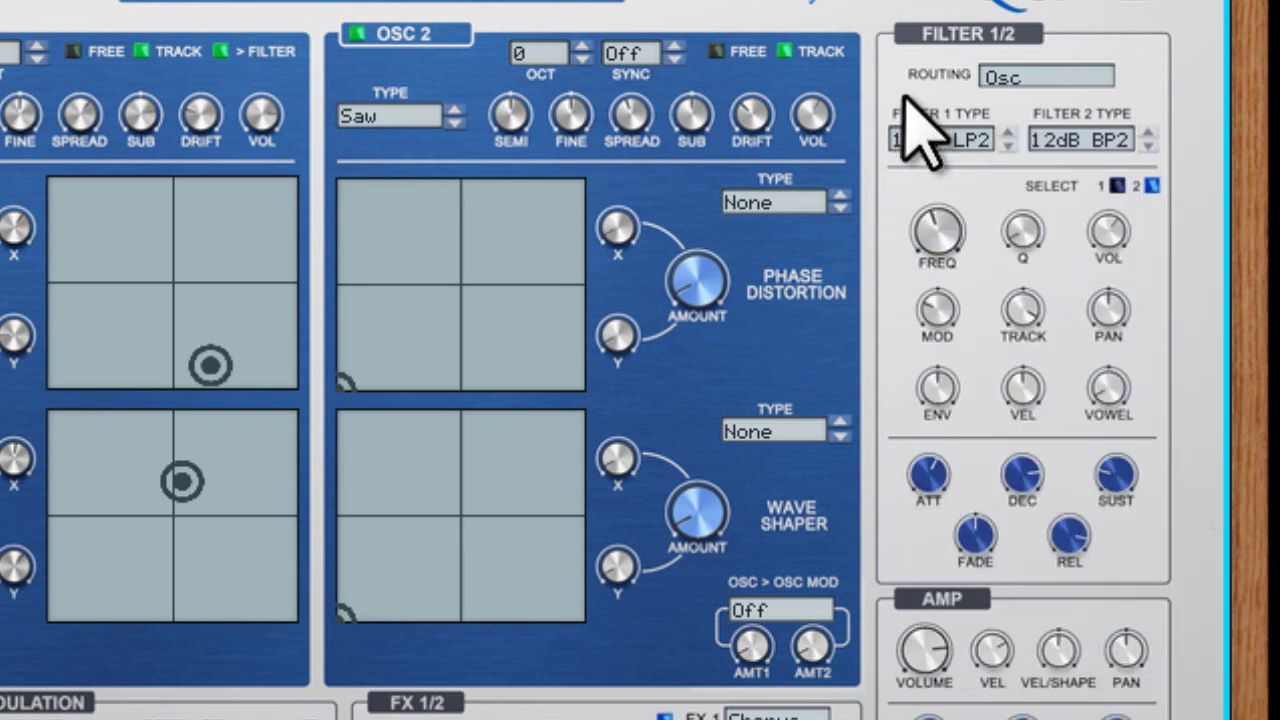
pyautogui.click(1042, 80)
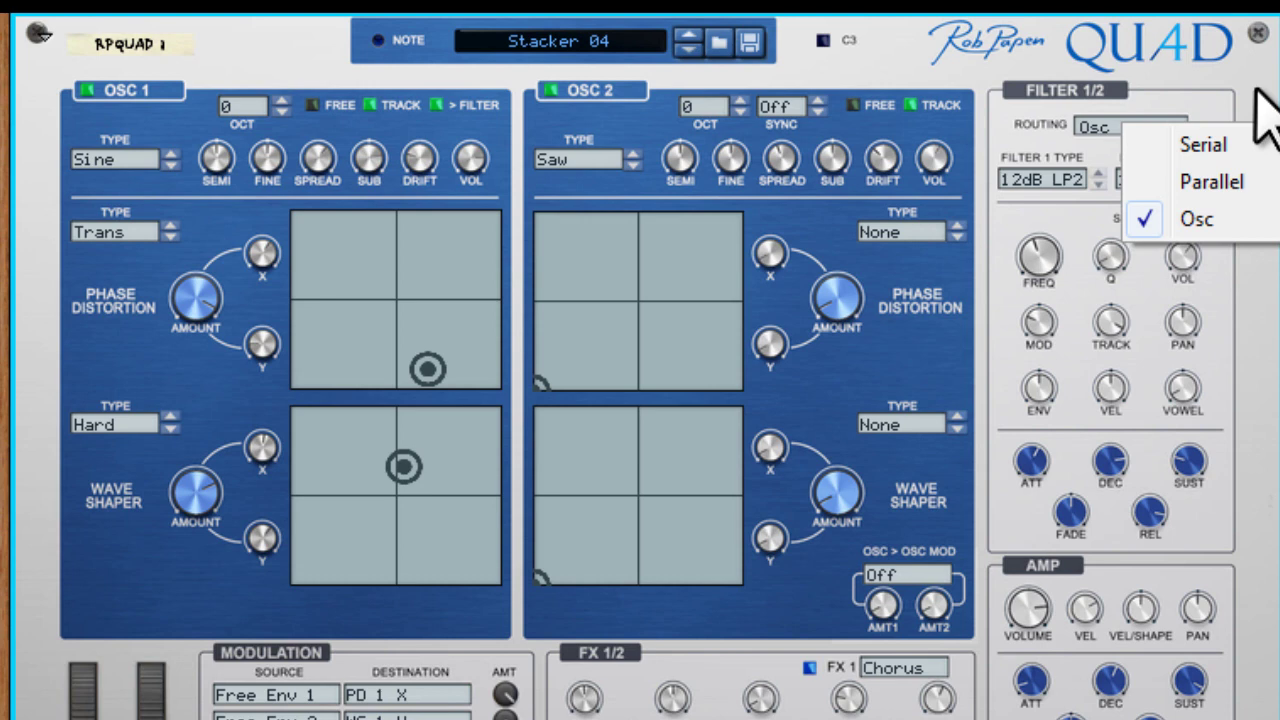
# Keep Osc filter routing, then switch oscillators 2 and 1 off and back on
pyautogui.click(1262, 118)
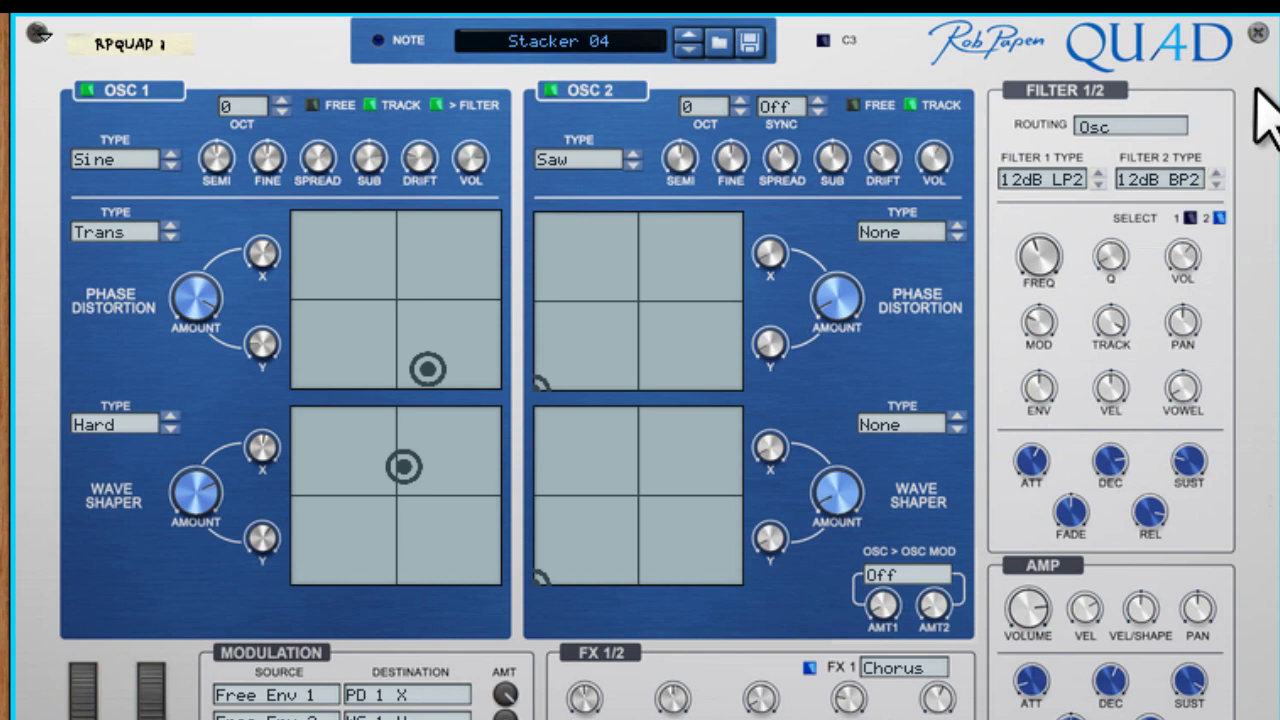
pyautogui.click(552, 91)
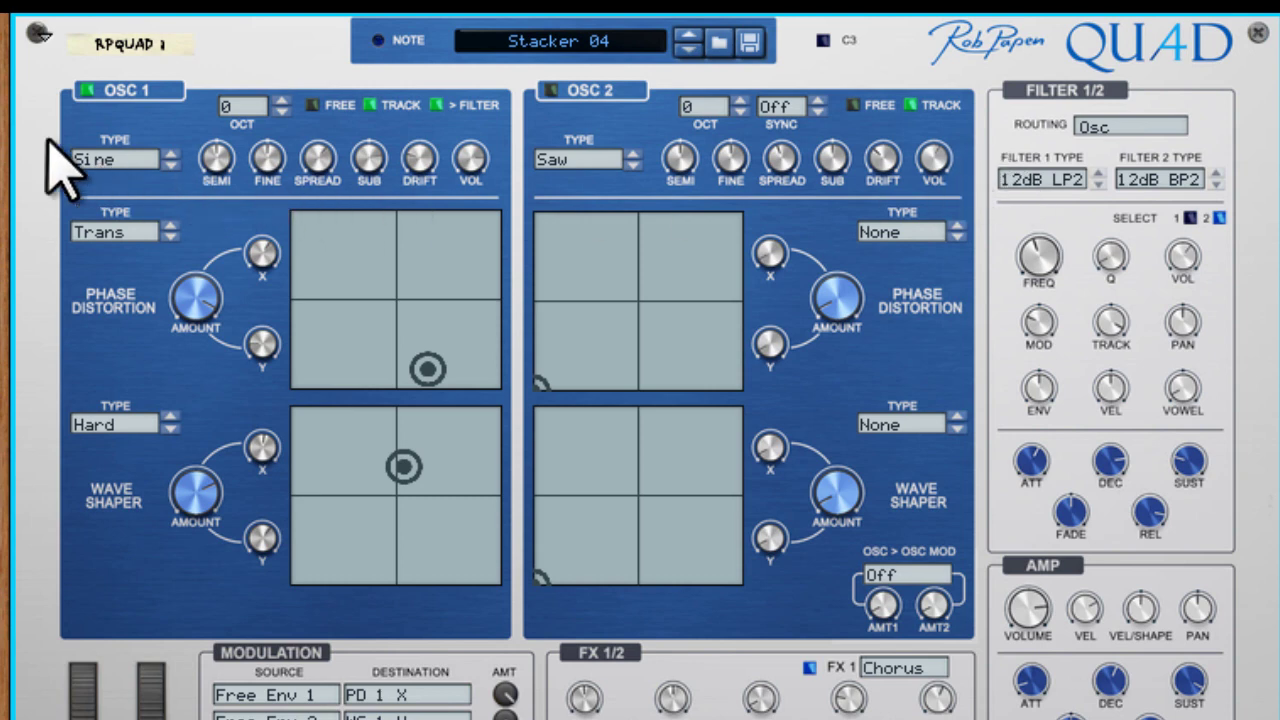
pyautogui.click(88, 91)
pyautogui.click(550, 91)
pyautogui.click(87, 91)
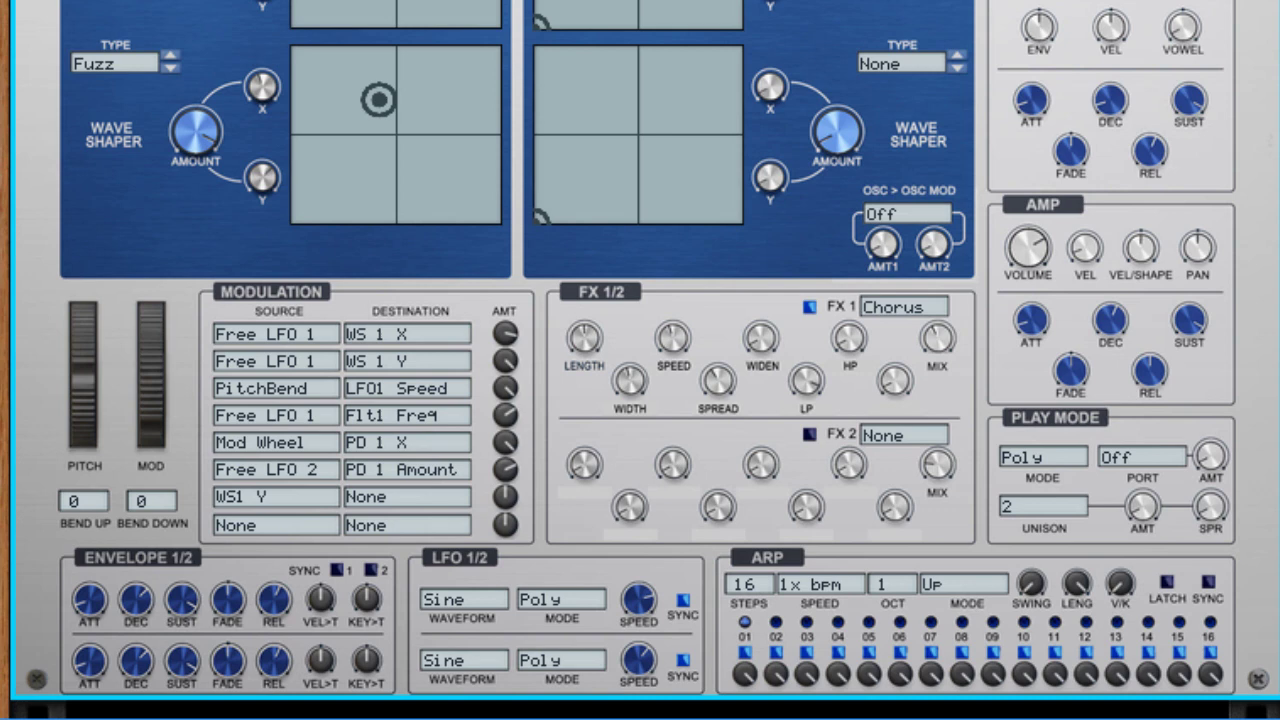
# View the WS1 Y routing's source choices and leave them unchanged
pyautogui.click(268, 497)
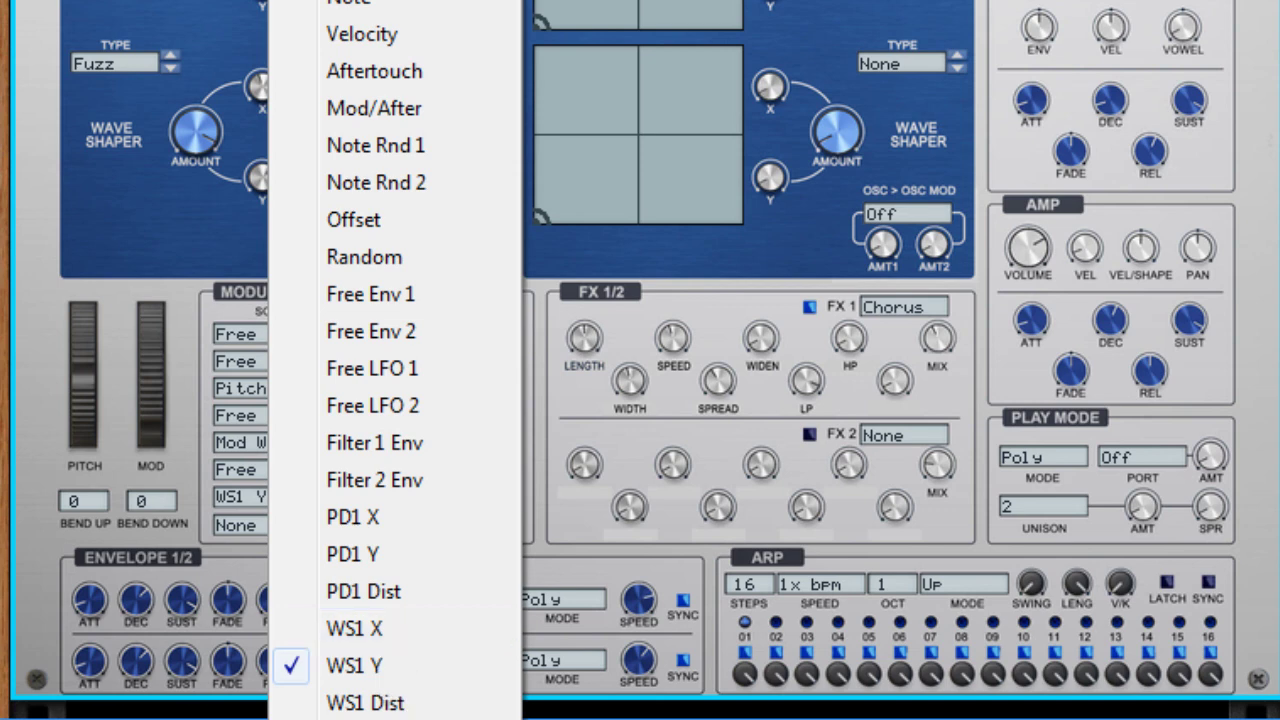
pyautogui.press('Escape')
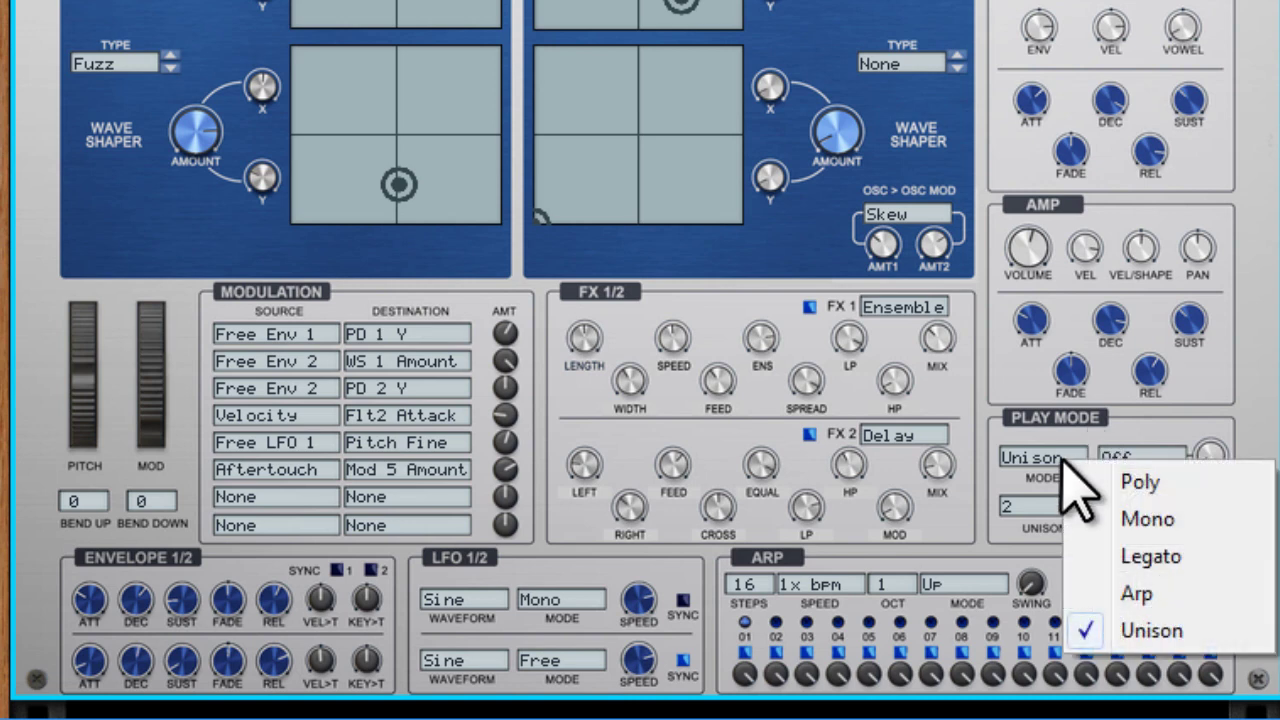
# Check the Play Mode choices and leave the play mode on Unison
pyautogui.click(1062, 460)
pyautogui.click(1163, 636)
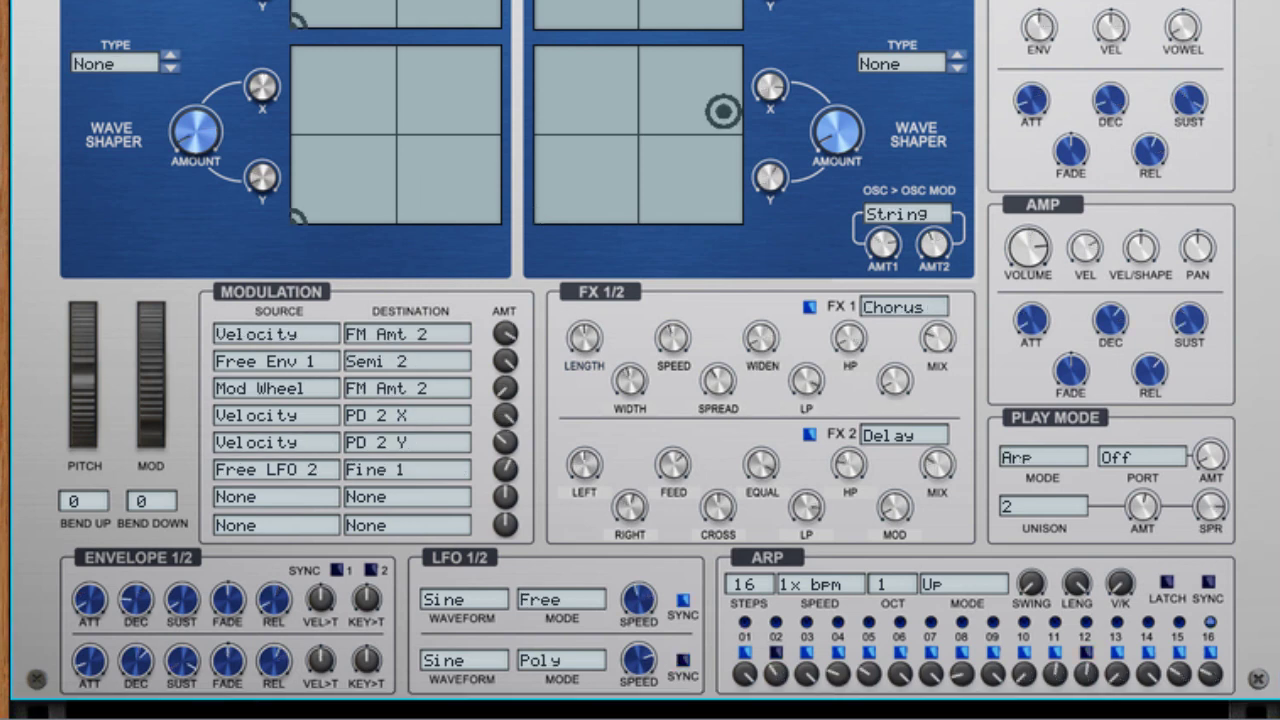
pyautogui.click(1040, 464)
pyautogui.click(1127, 595)
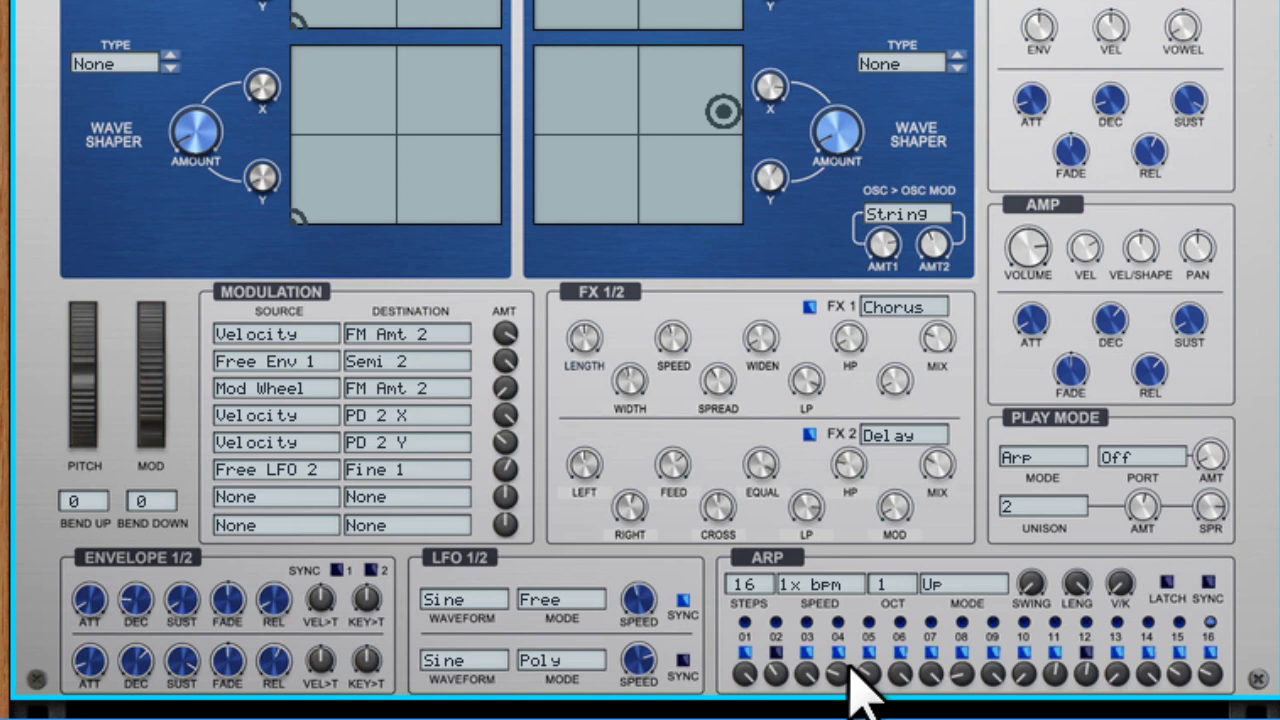
pyautogui.moveTo(866, 670)
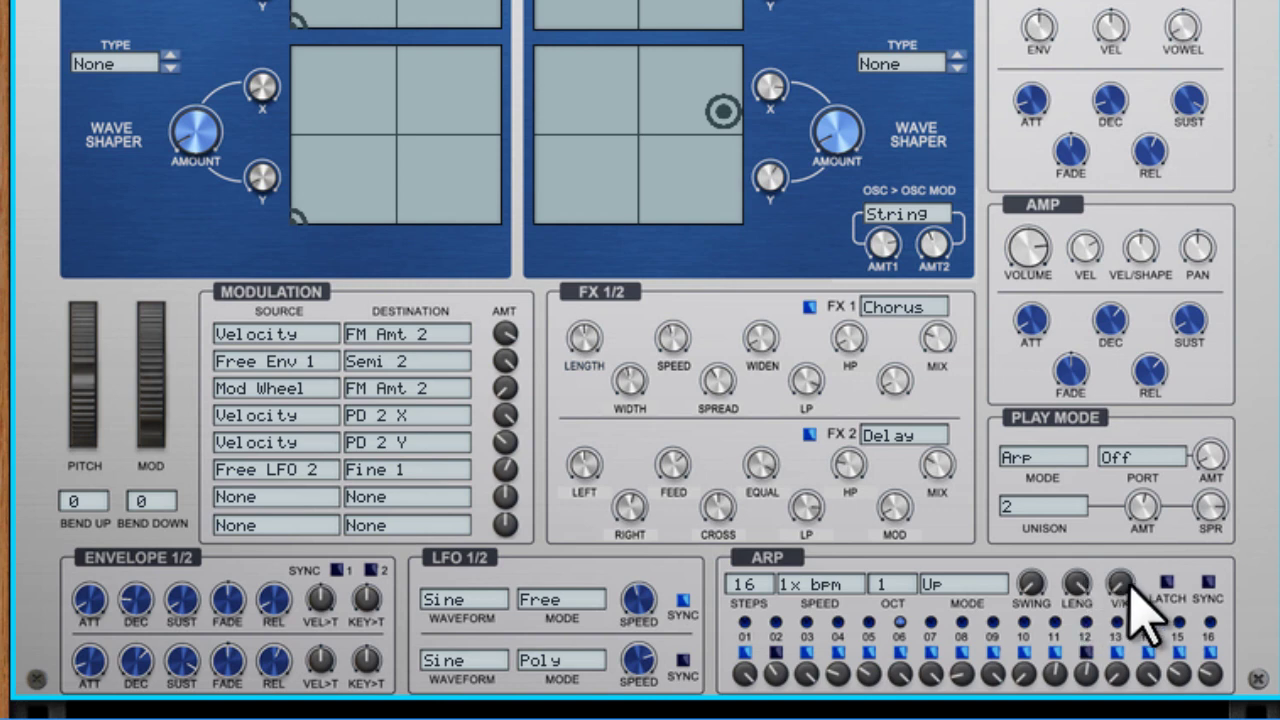
pyautogui.moveTo(1138, 610); pyautogui.dragTo(1157, 371)
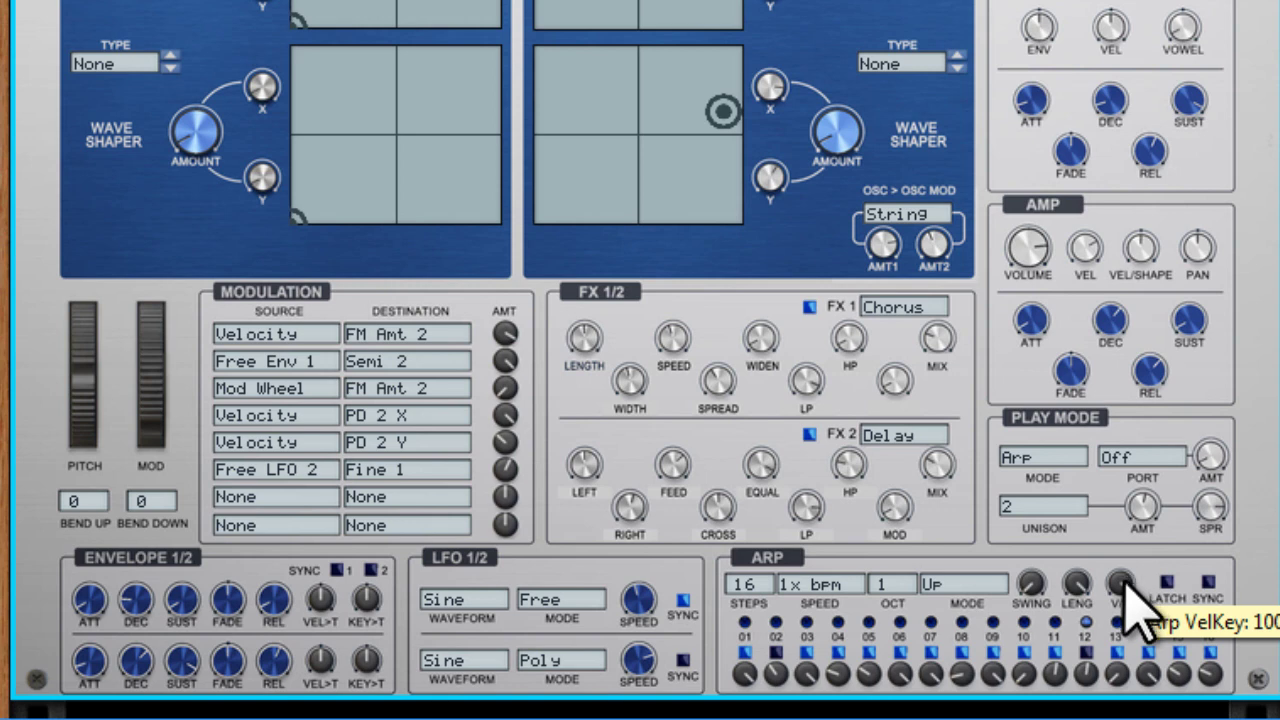
pyautogui.moveTo(1128, 585); pyautogui.dragTo(1211, 691)
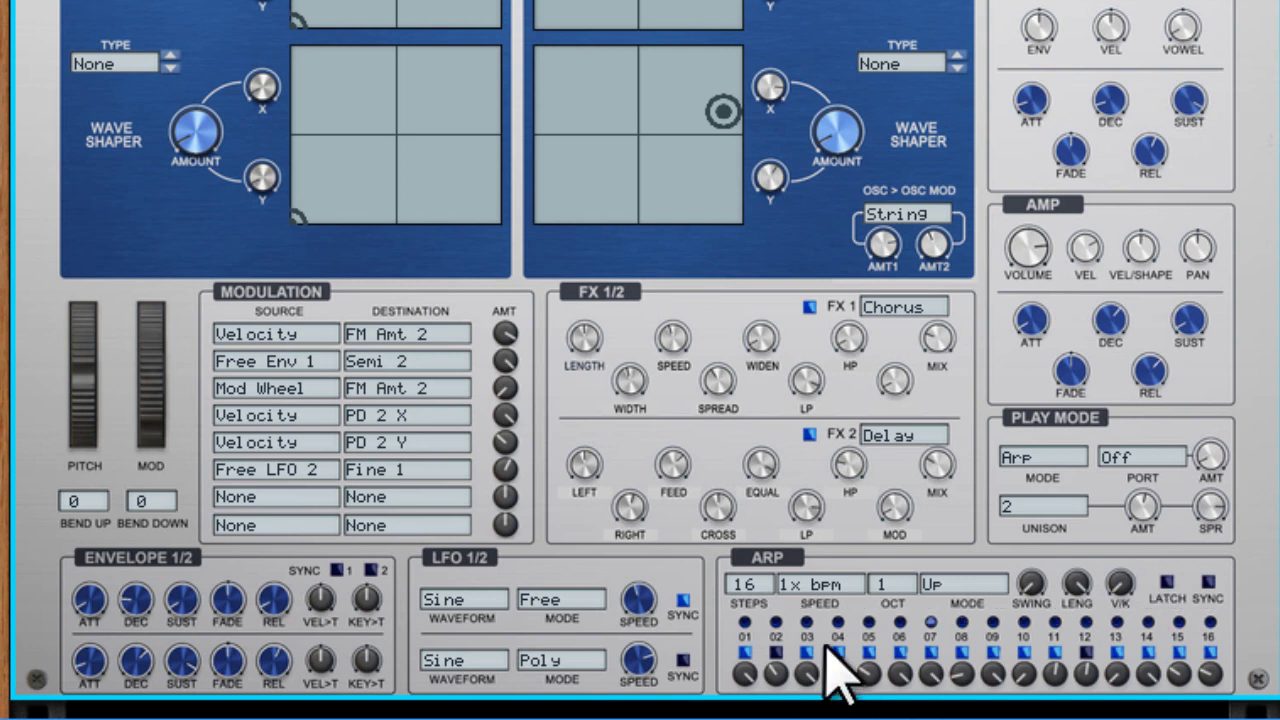
# Switch off arpeggiator step 07 and keep the arpeggiator direction at Up
pyautogui.click(932, 655)
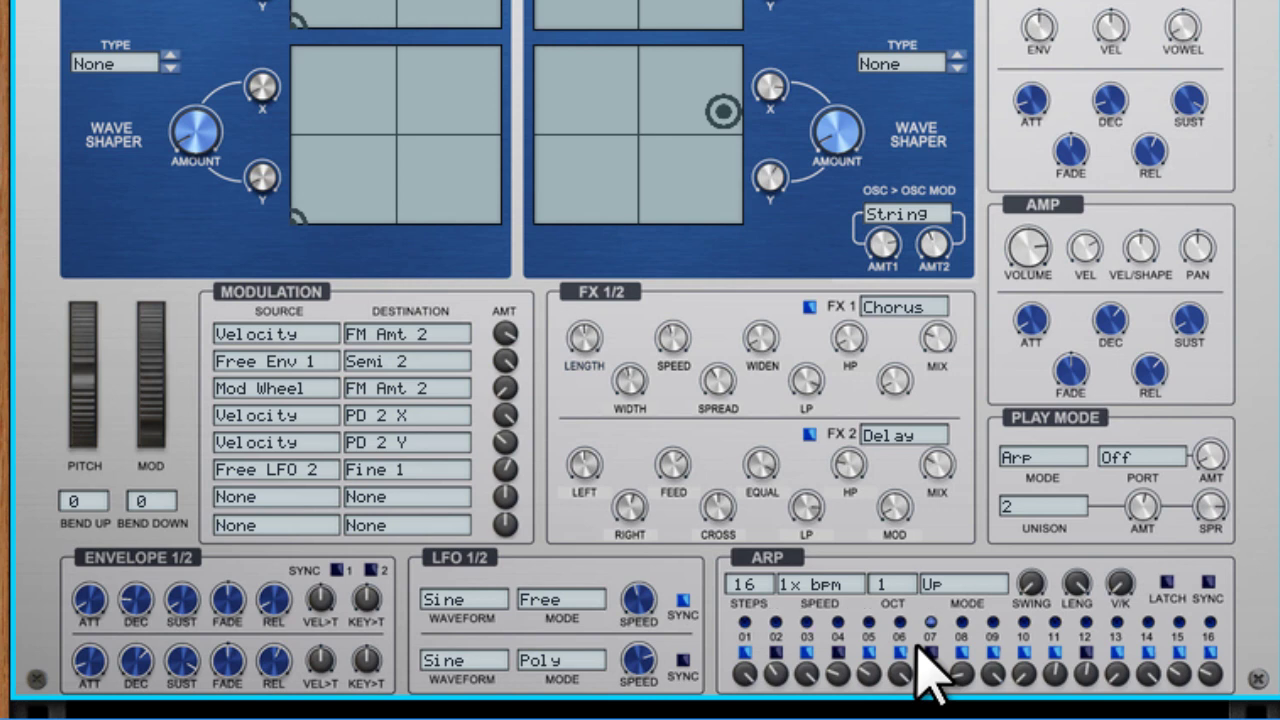
pyautogui.click(960, 587)
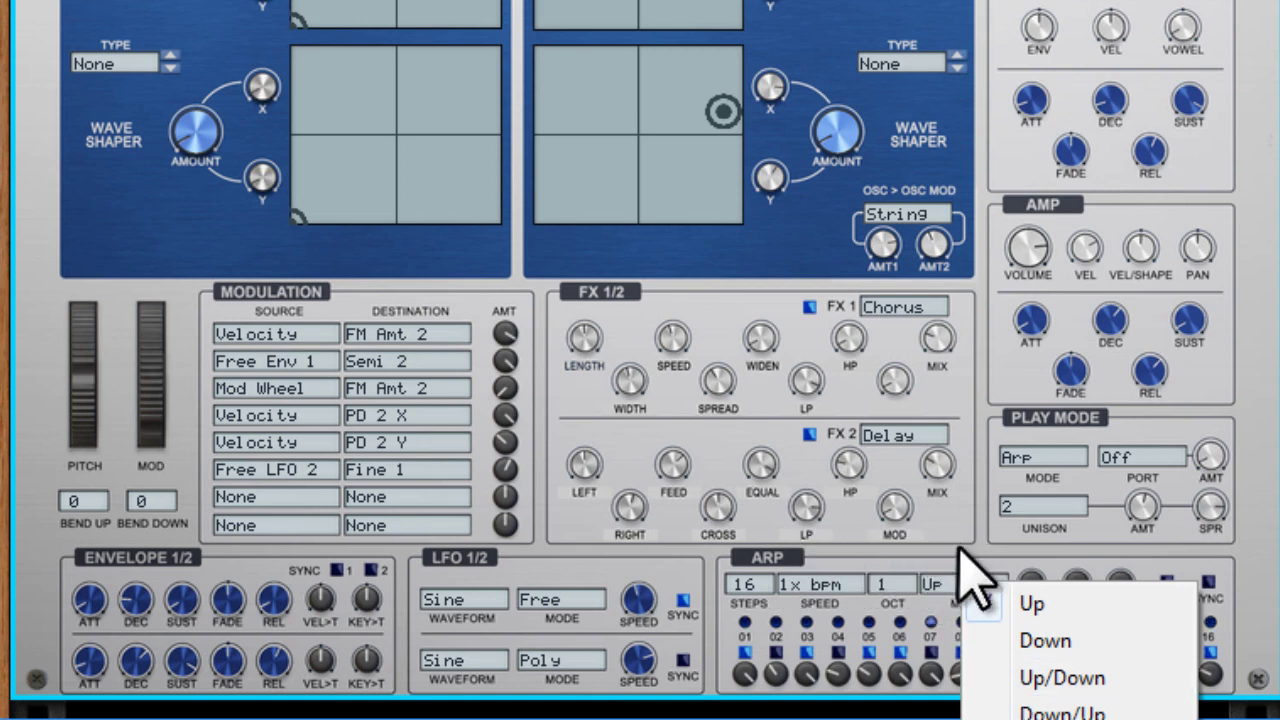
pyautogui.click(965, 551)
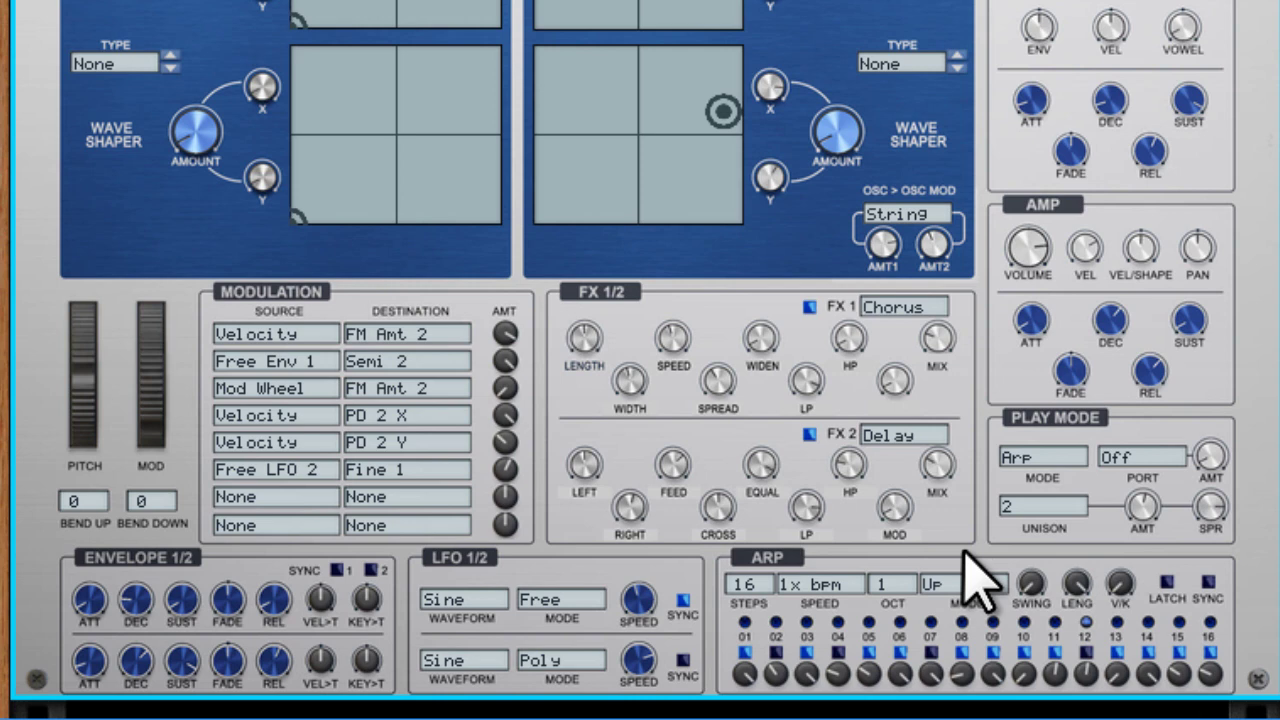